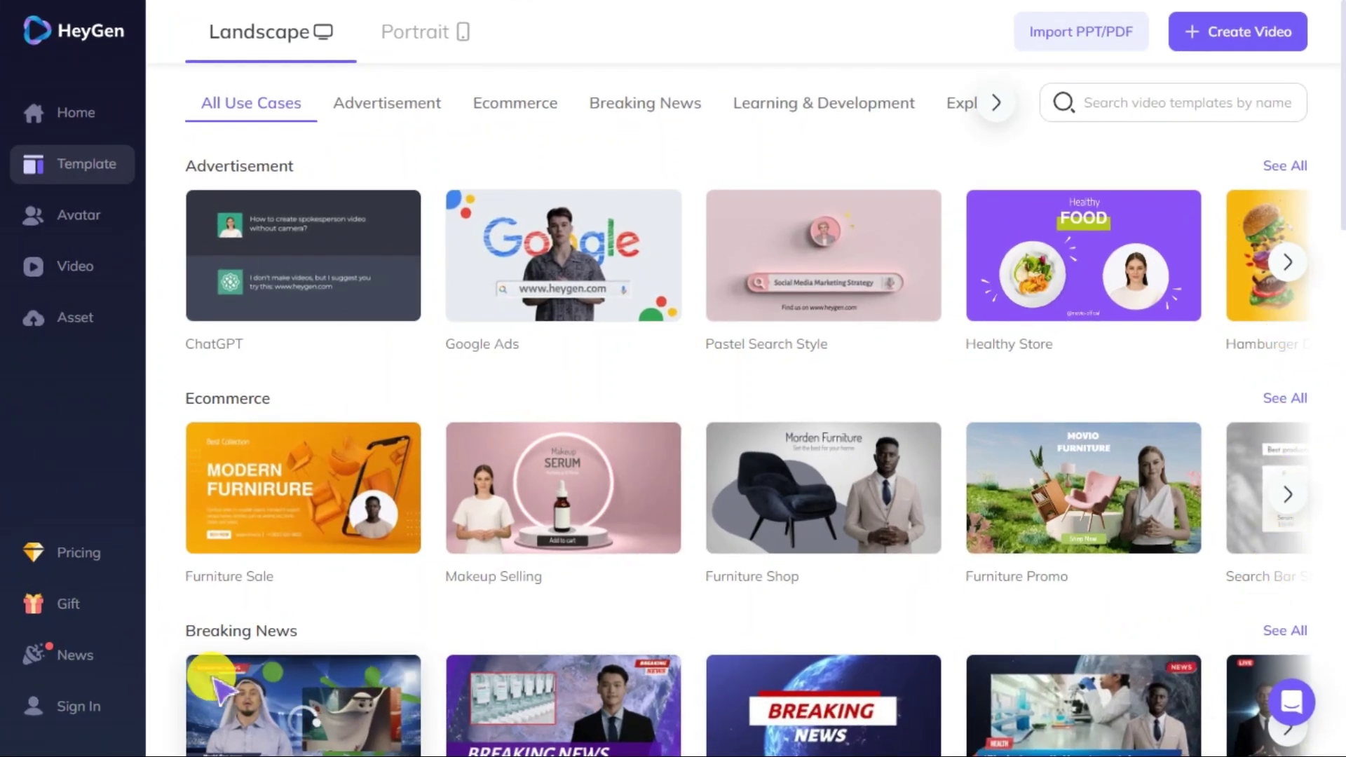
# Step: Sign up for HeyGen with an email address and the emailed verification code
pyautogui.click(78, 708)
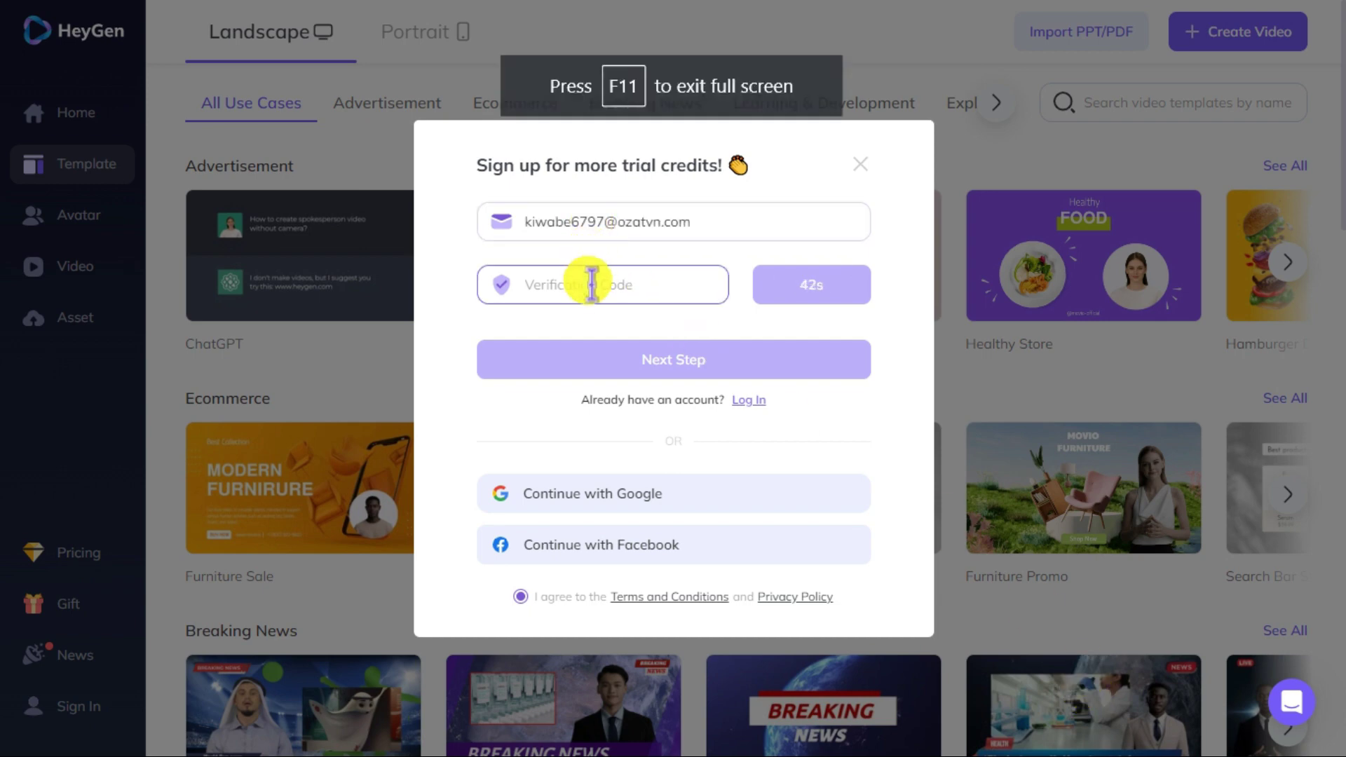
pyautogui.hotkey('ctrl', 'v')
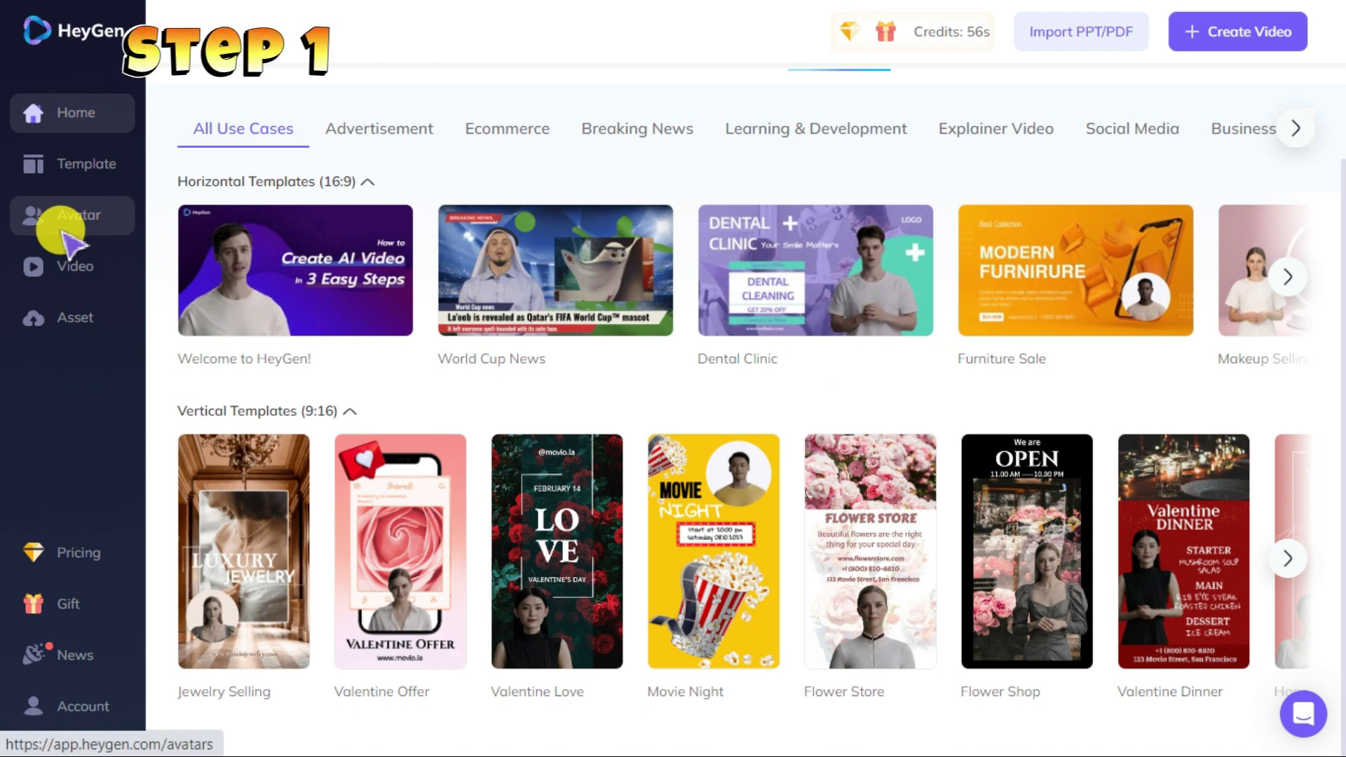
# Step: Browse the Avatar Pro library and open the Matthew in Grey Sweater preview
pyautogui.click(66, 239)
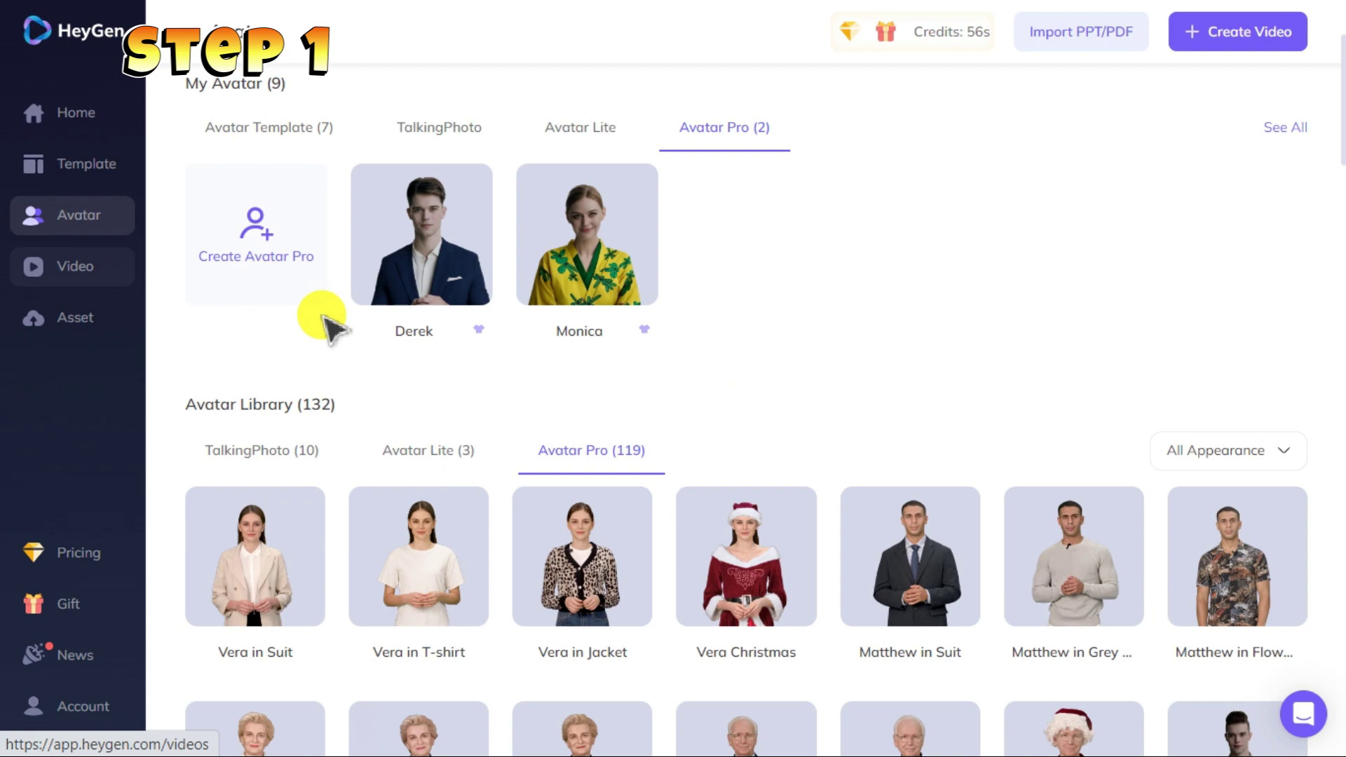
pyautogui.scroll(-12, 1087, 372)
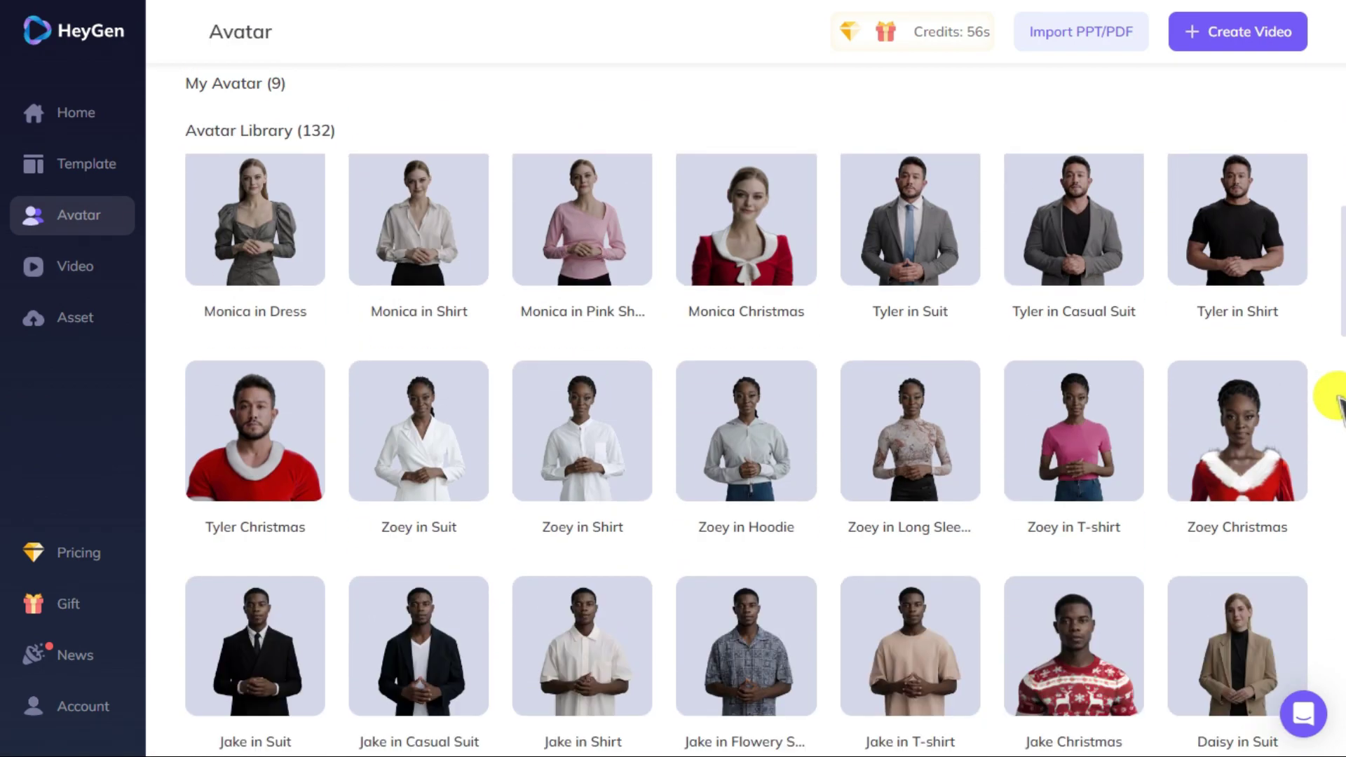
pyautogui.scroll(-2, 1341, 405)
pyautogui.scroll(-4, 1336, 404)
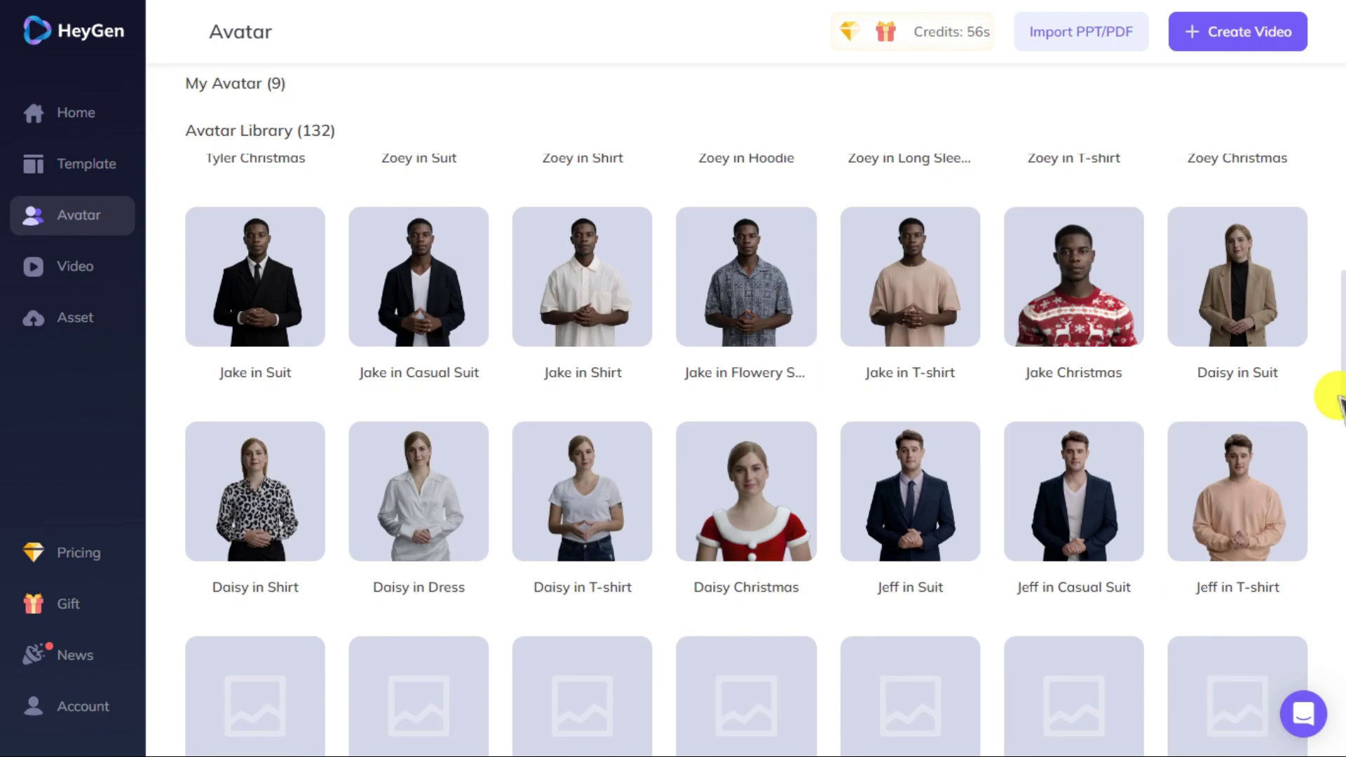
pyautogui.scroll(11, 1336, 404)
pyautogui.scroll(6, 1339, 404)
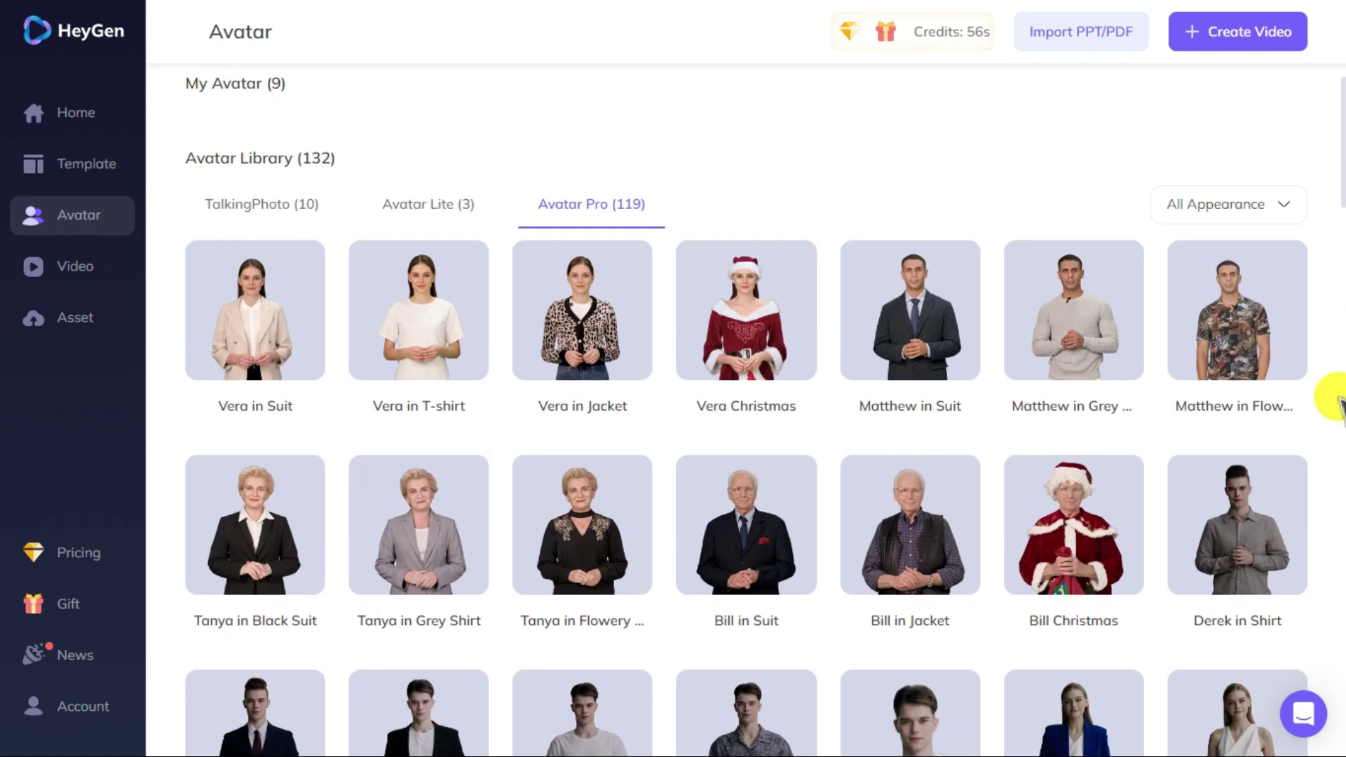
pyautogui.click(1073, 300)
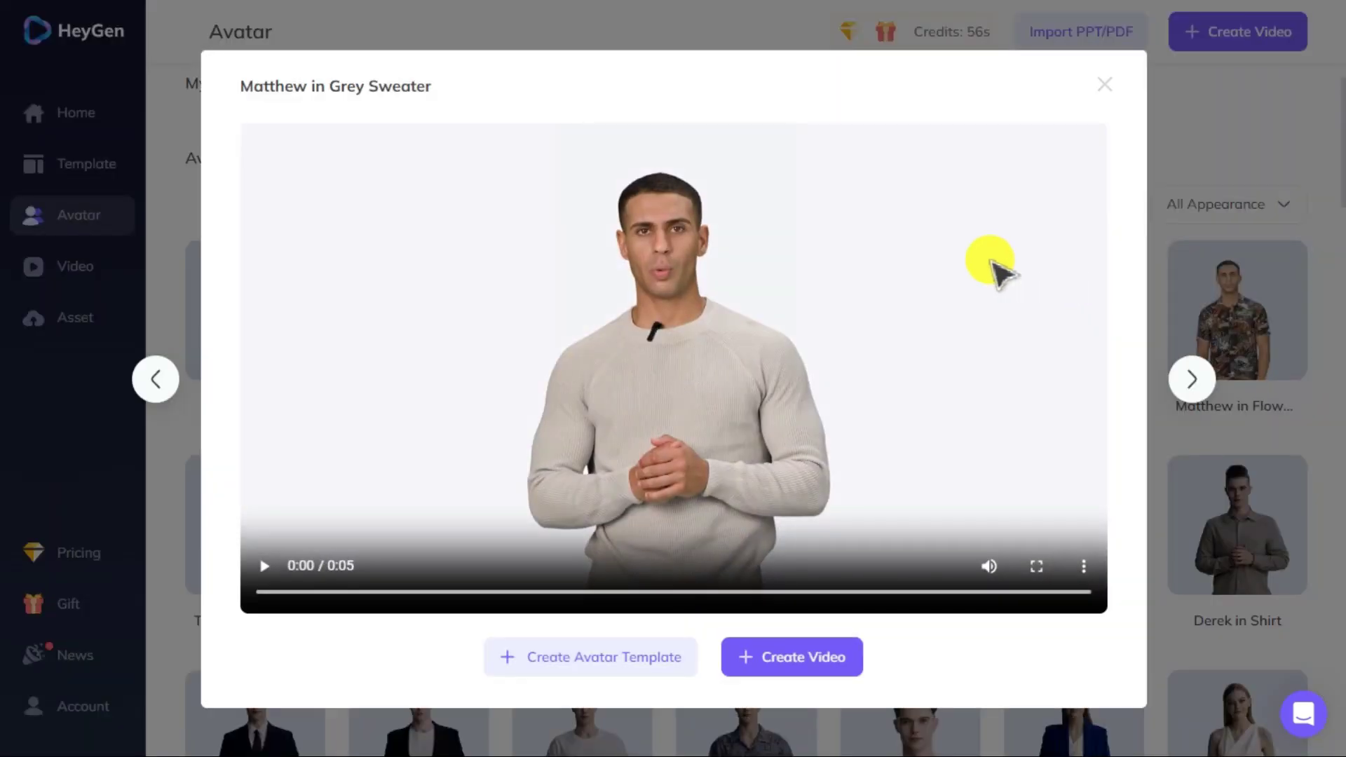
# Step: Create an avatar template, compare Close-up, Circle, office and patterned-shirt looks, then choose the suit
pyautogui.click(559, 666)
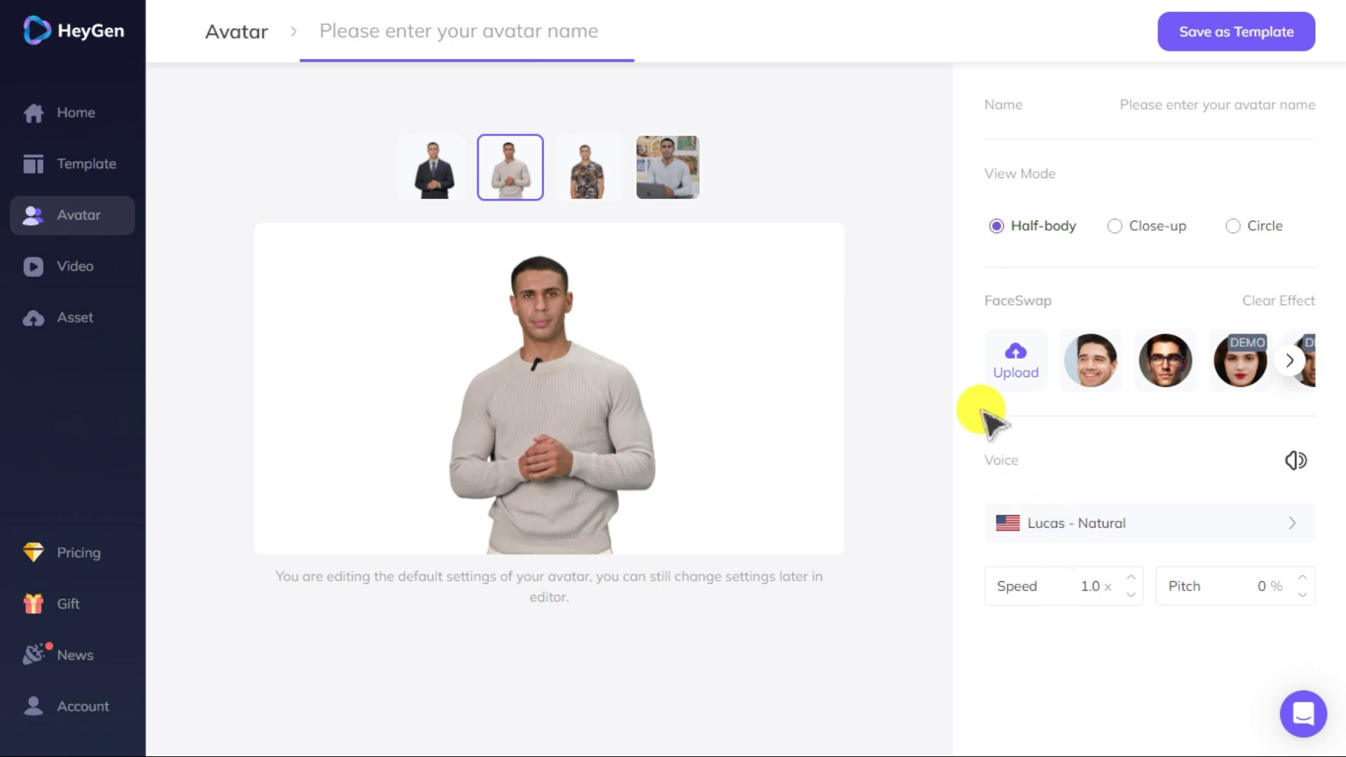
pyautogui.click(1116, 226)
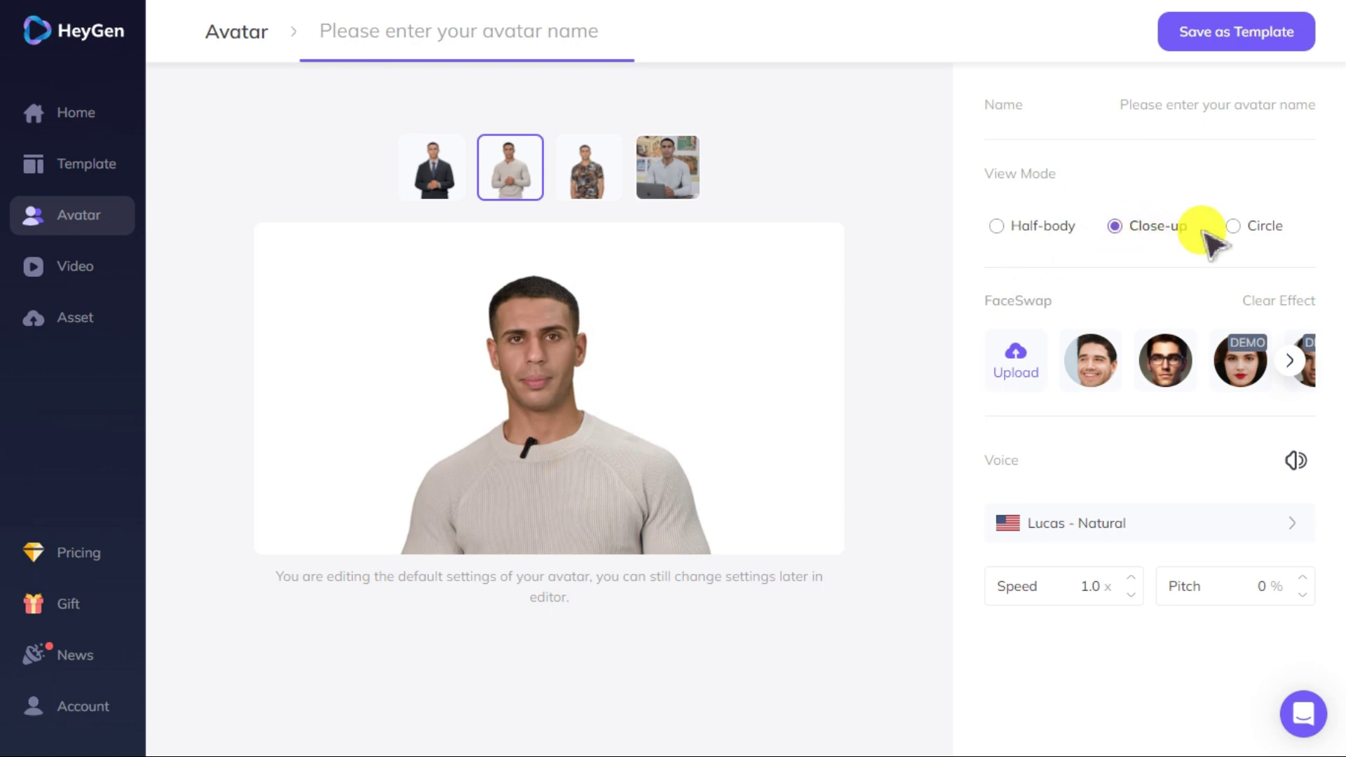
pyautogui.click(1234, 226)
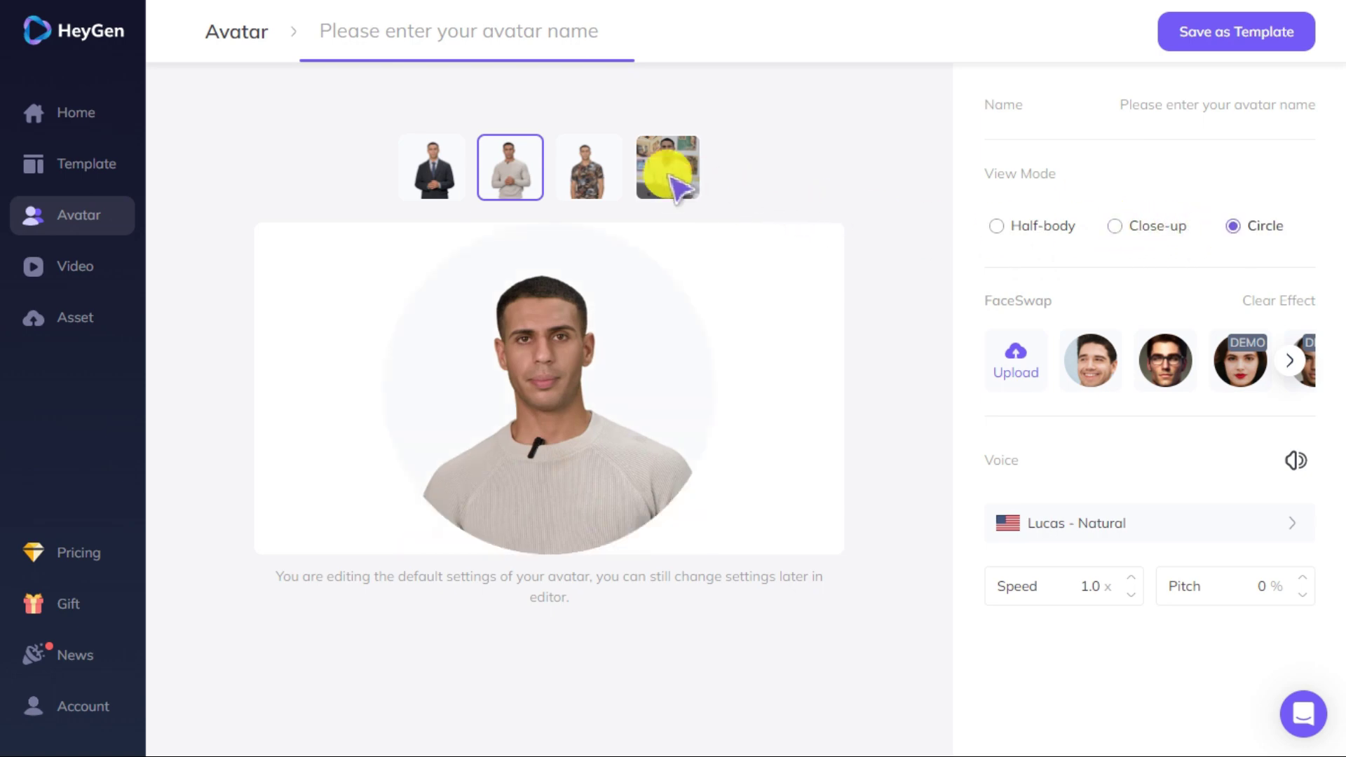
pyautogui.click(663, 179)
pyautogui.click(592, 179)
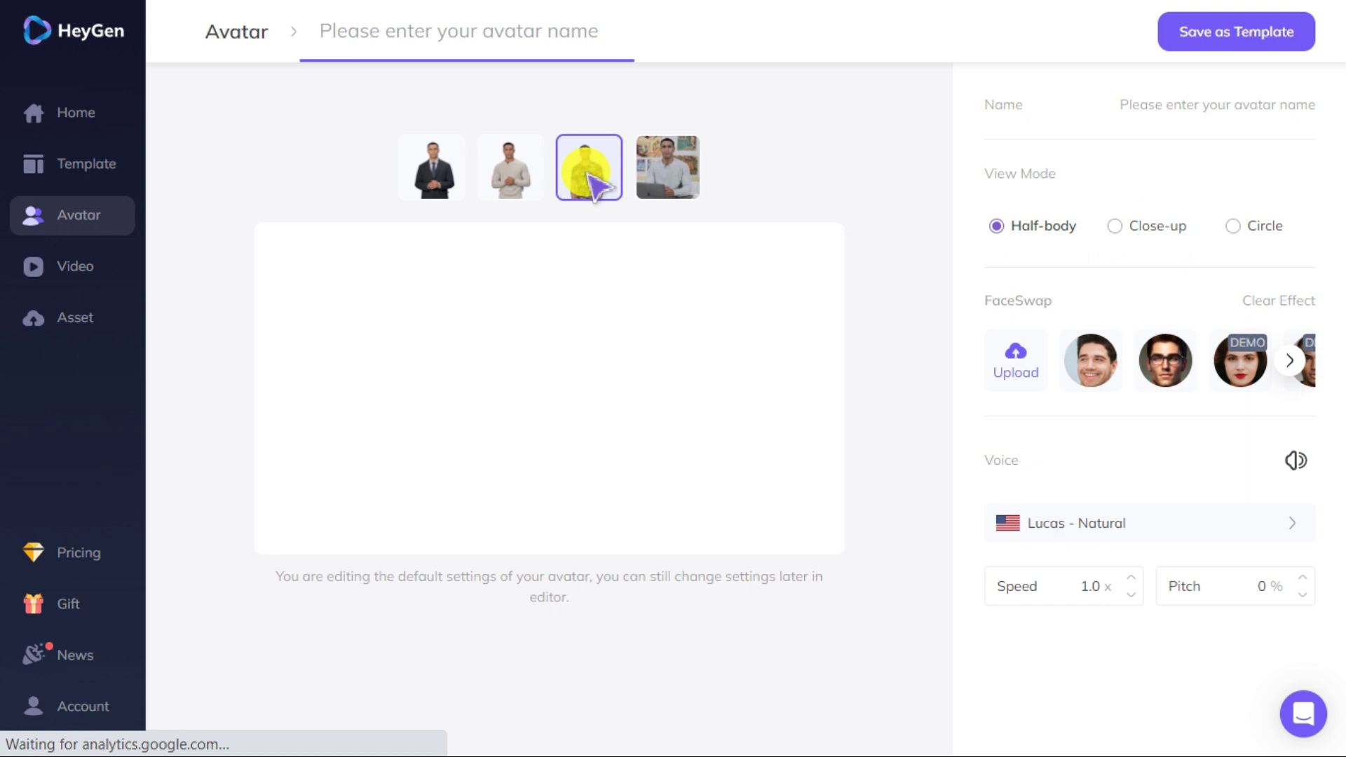
pyautogui.click(432, 181)
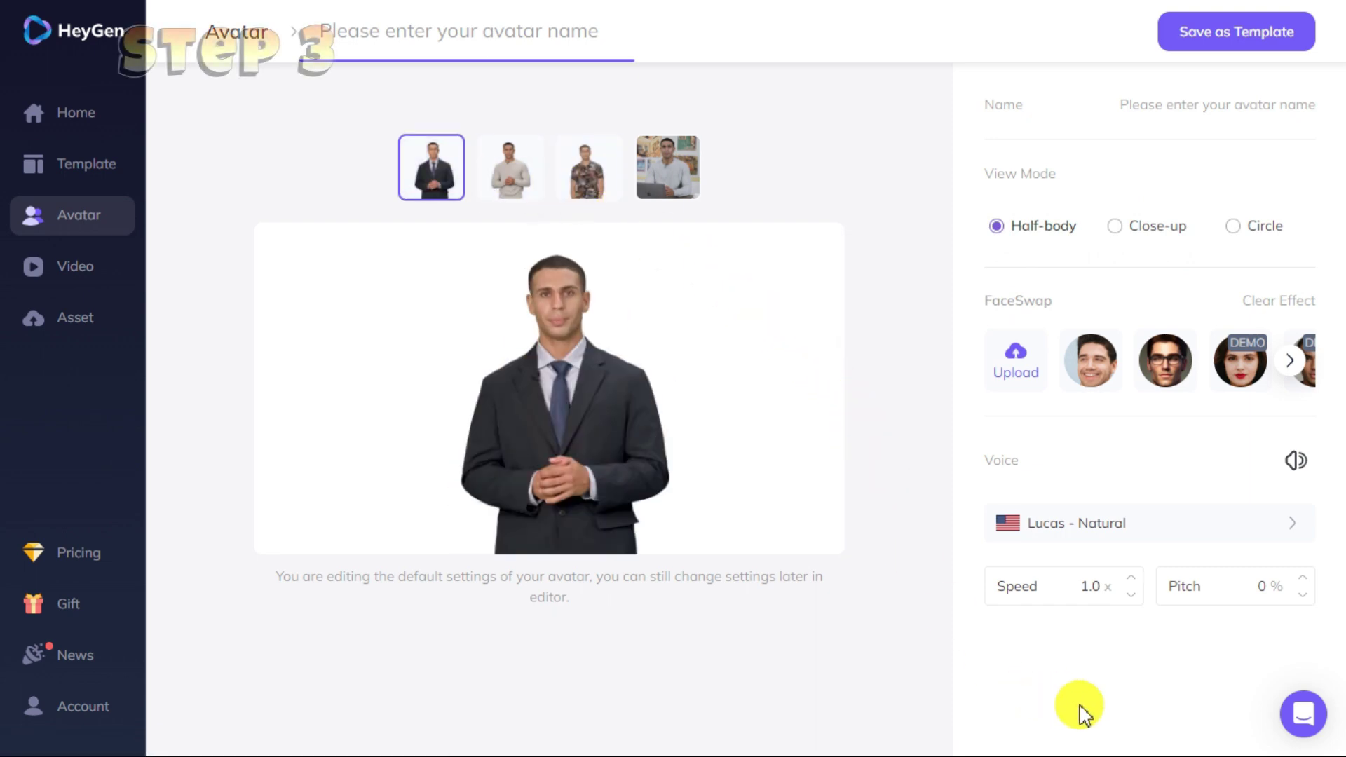
# Step: Upload face photo 1 for FaceSwap and preview it on the grey sweater look
pyautogui.click(1016, 365)
pyautogui.click(295, 231)
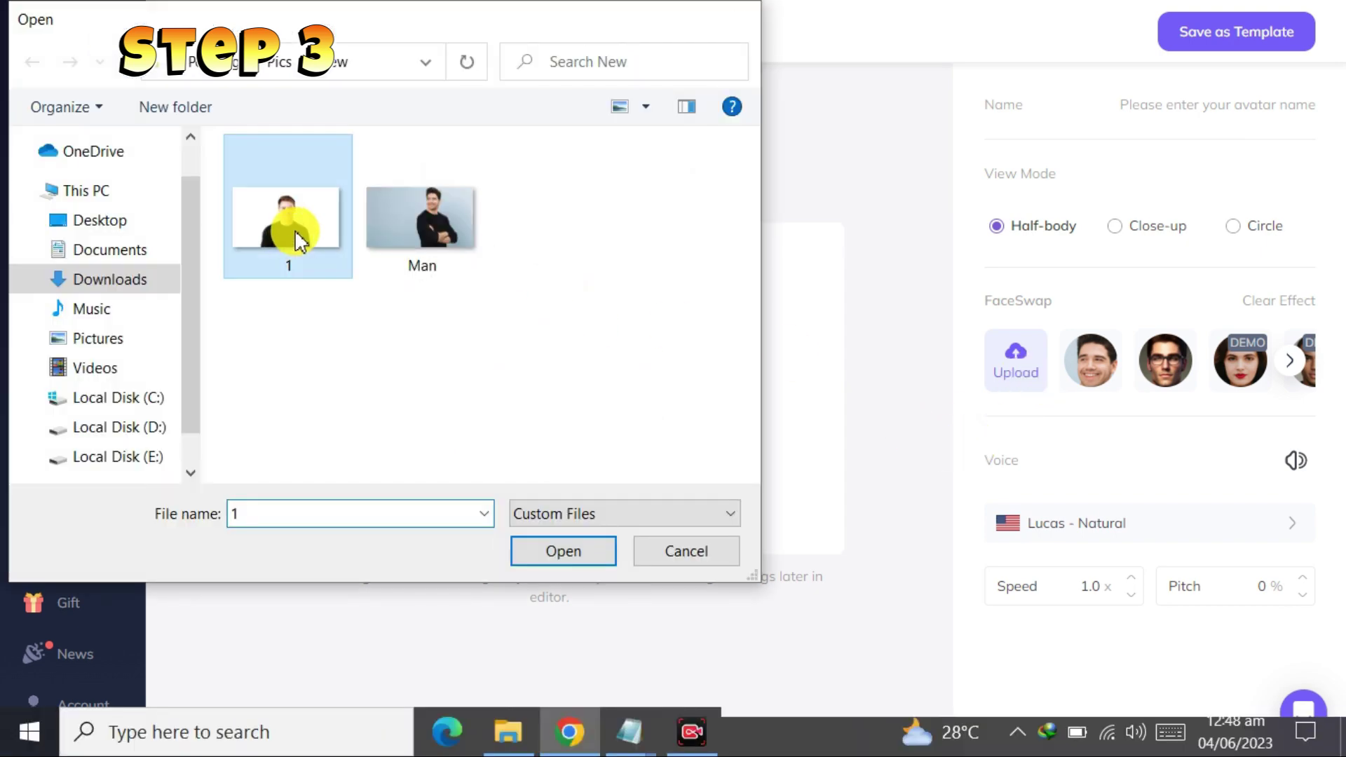
pyautogui.doubleClick(295, 232)
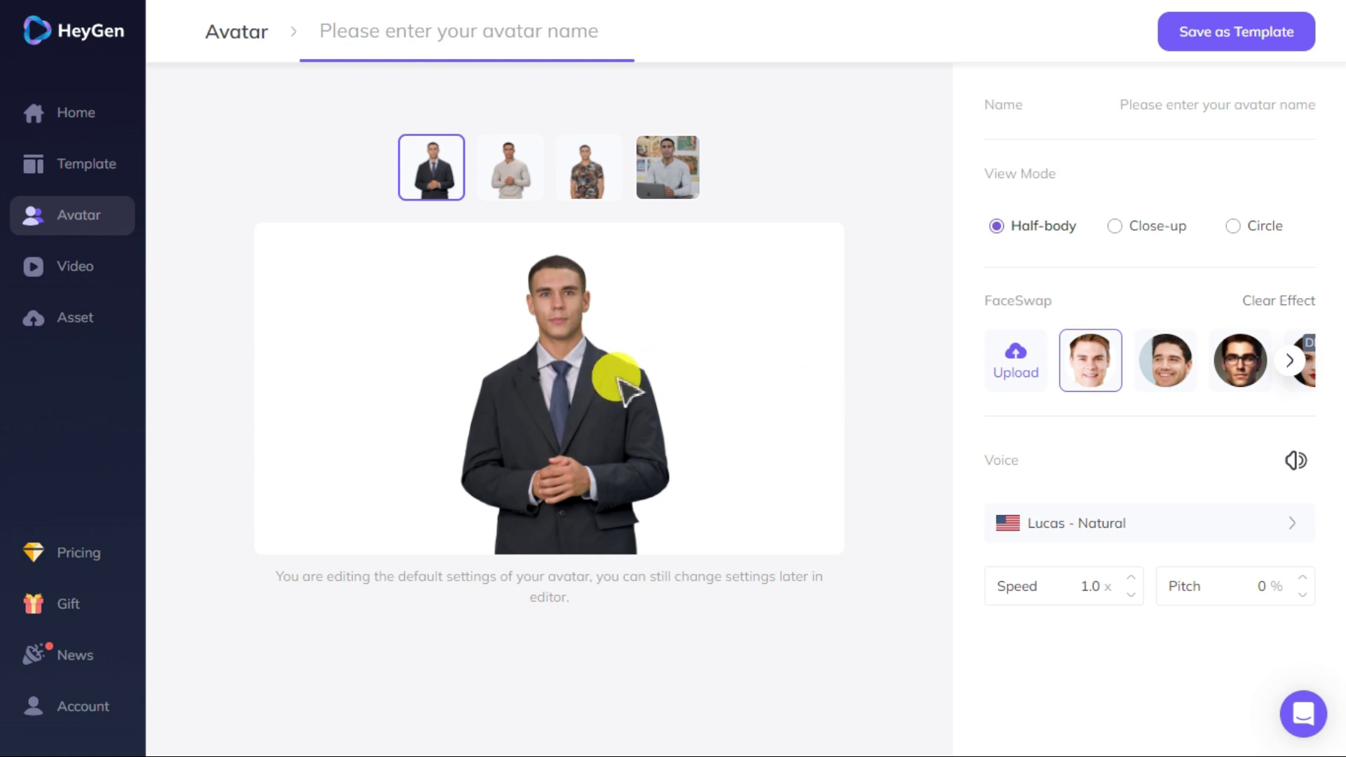
pyautogui.click(509, 170)
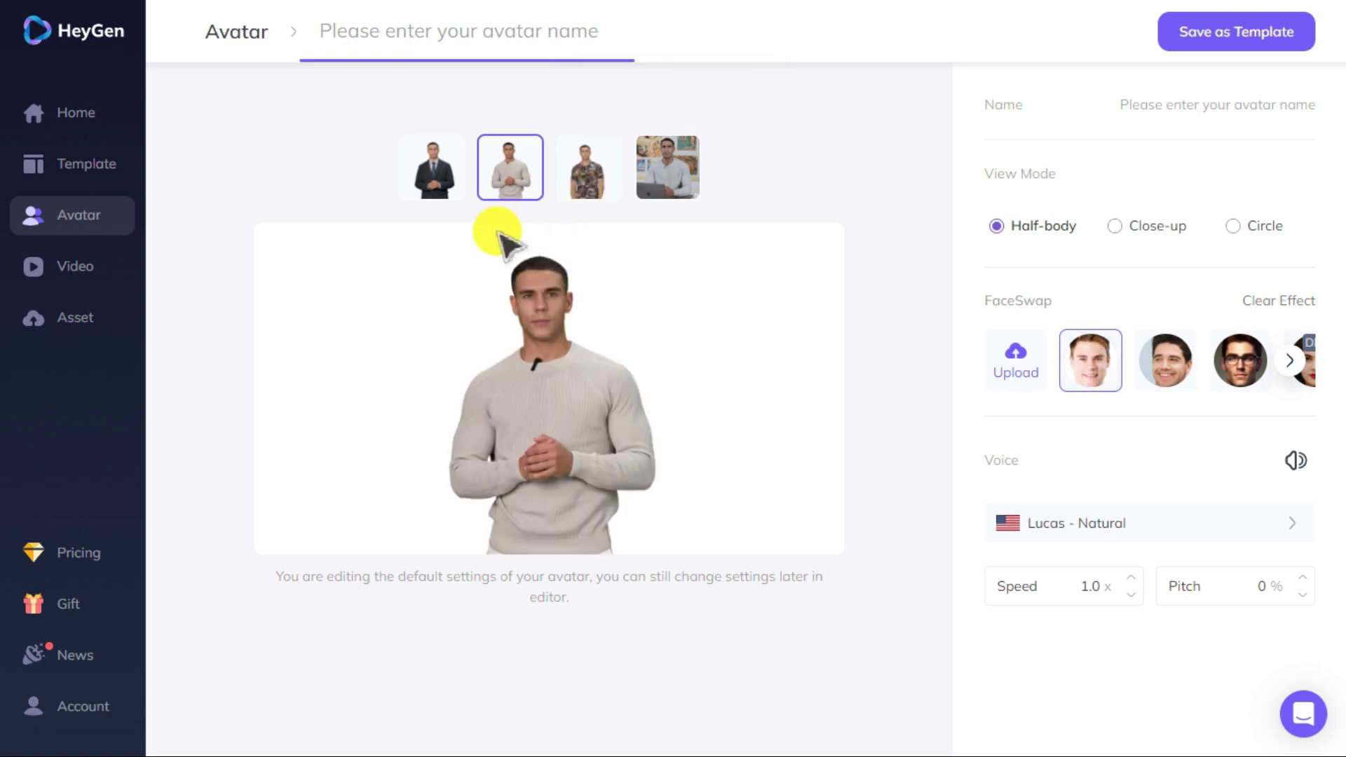
# Step: Return the avatar to the suit with the uploaded face applied, framed in Close-up view
pyautogui.click(431, 169)
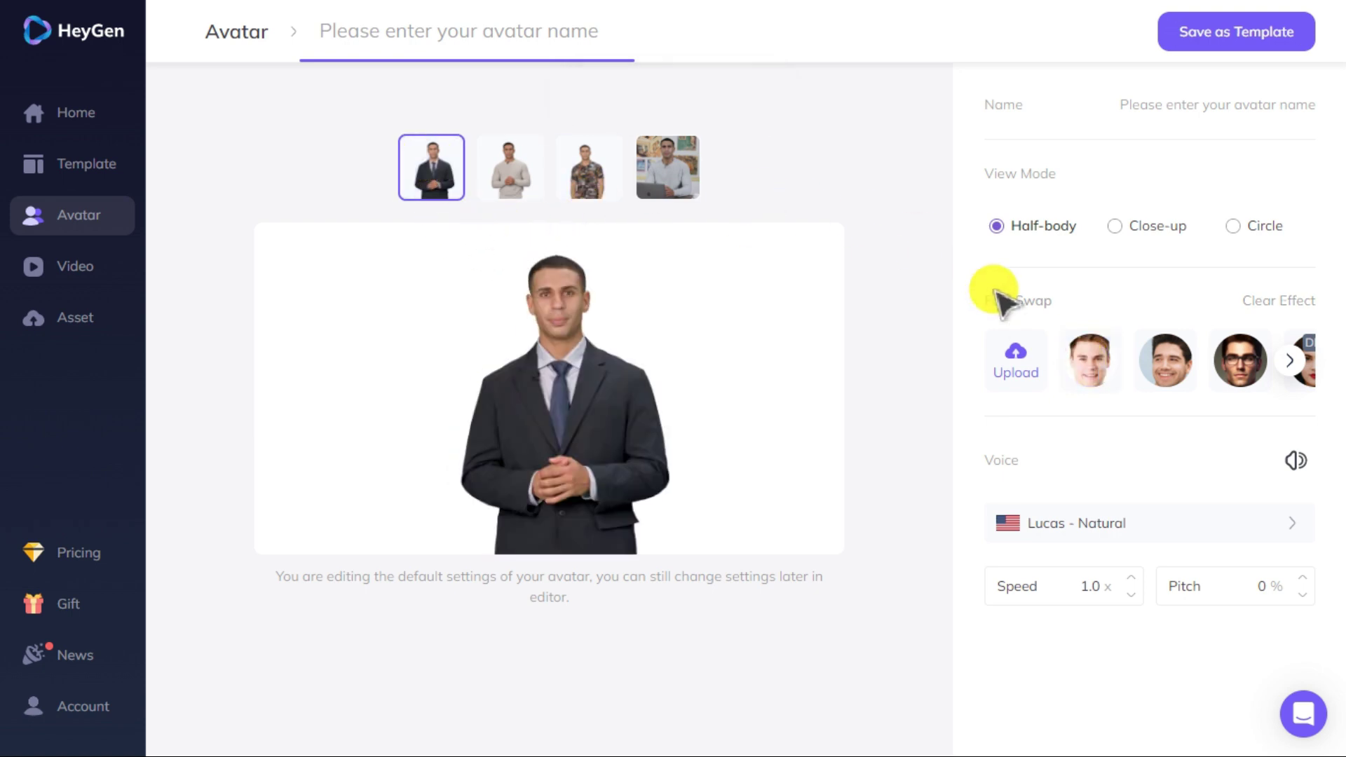
pyautogui.click(1088, 356)
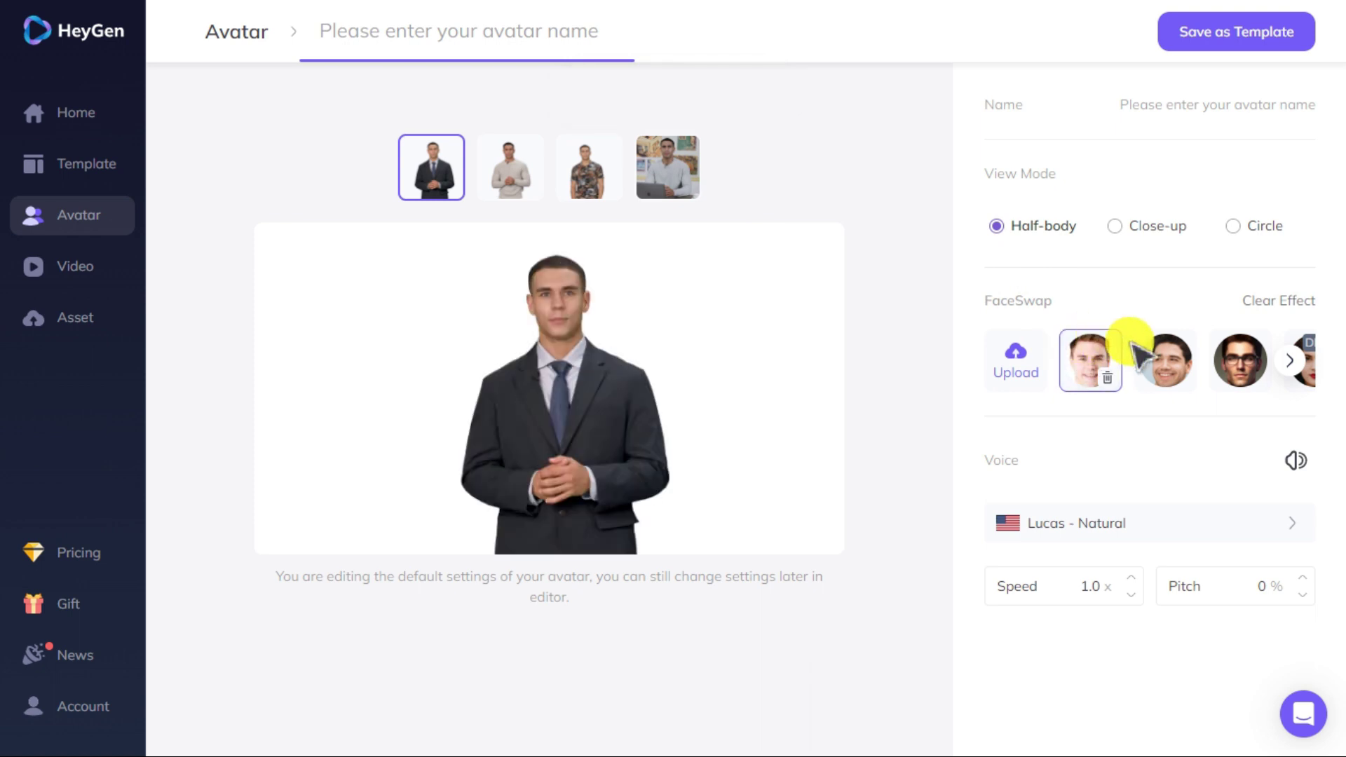
pyautogui.click(1165, 361)
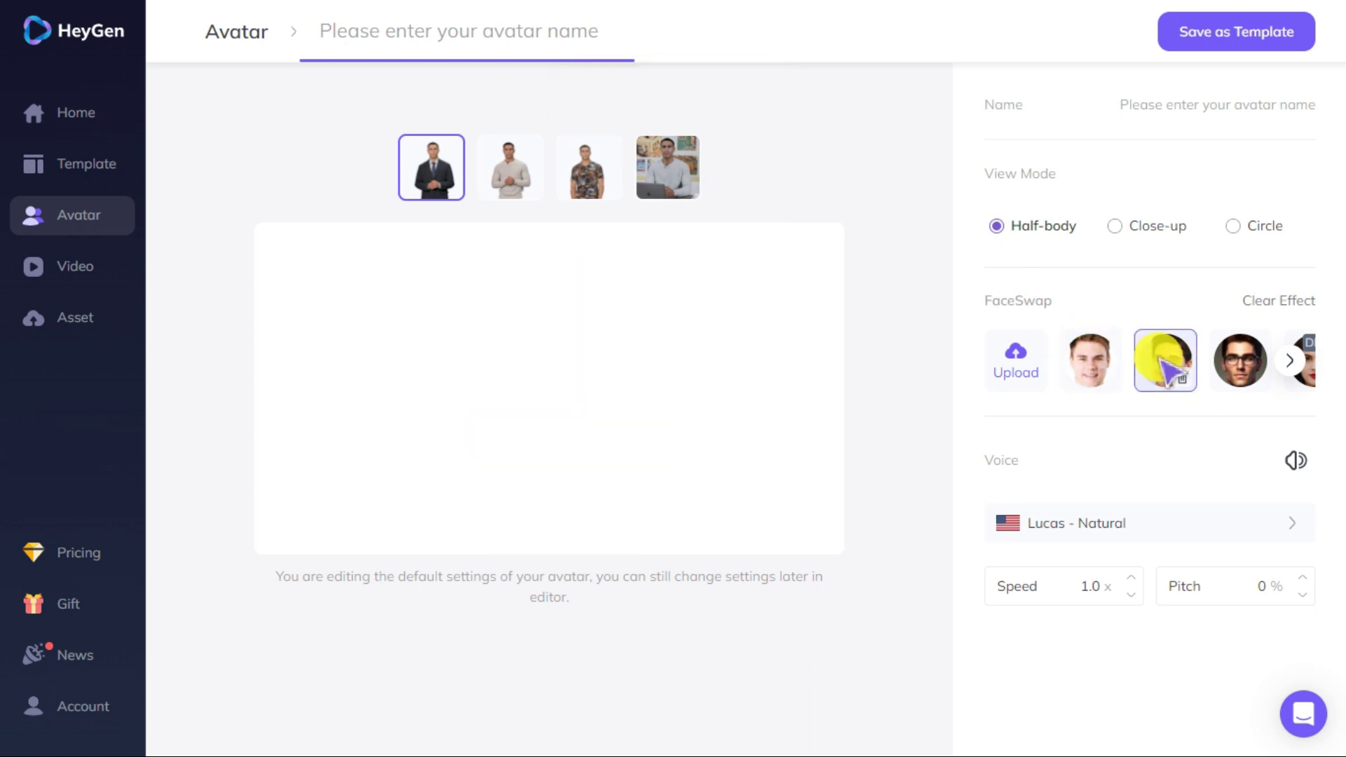
pyautogui.click(1115, 226)
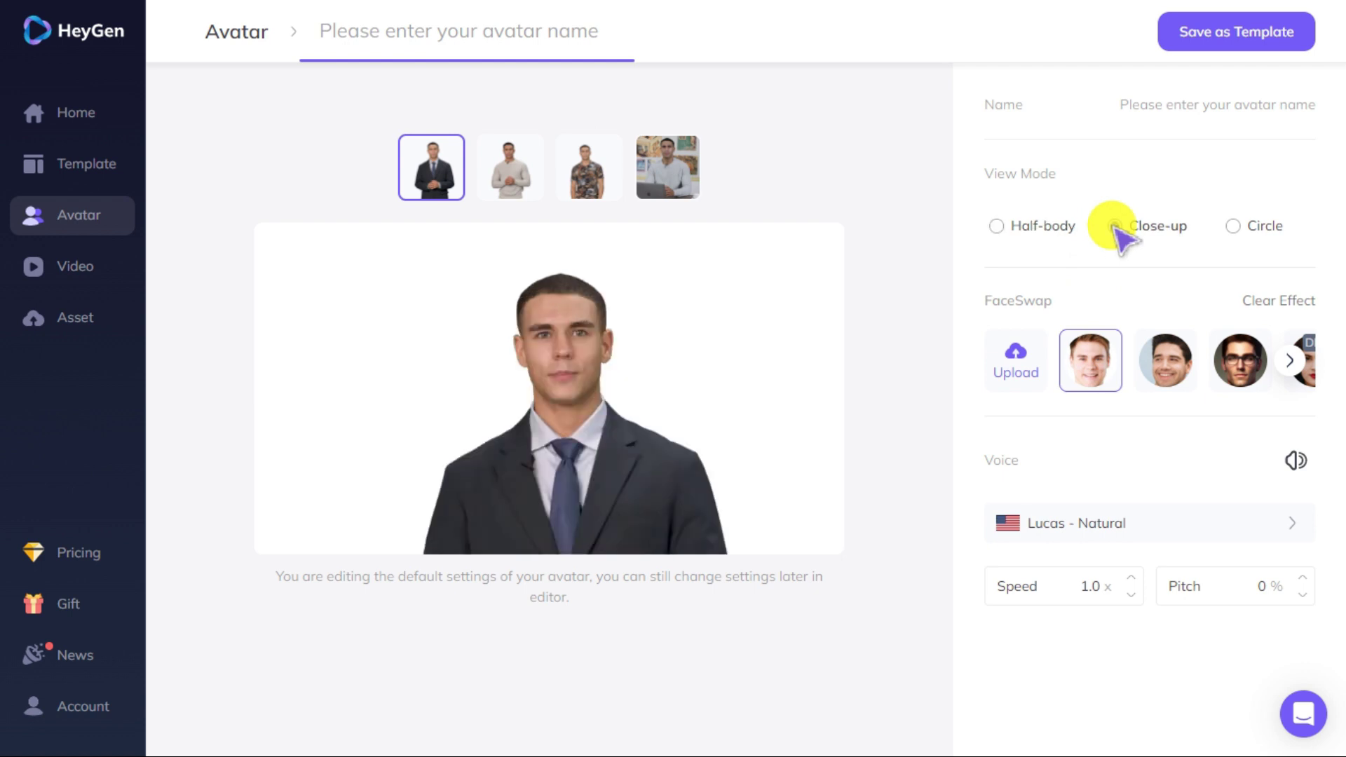
pyautogui.click(1233, 226)
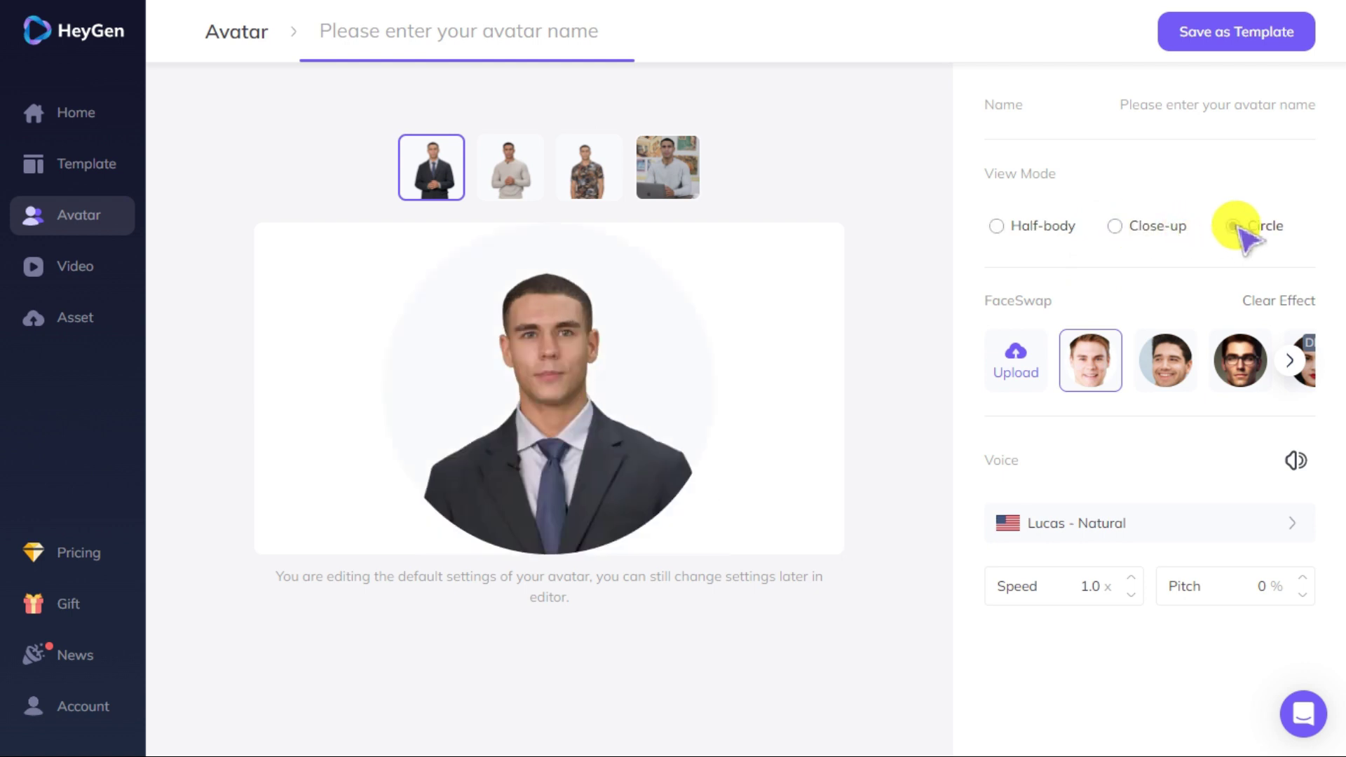
pyautogui.click(1120, 232)
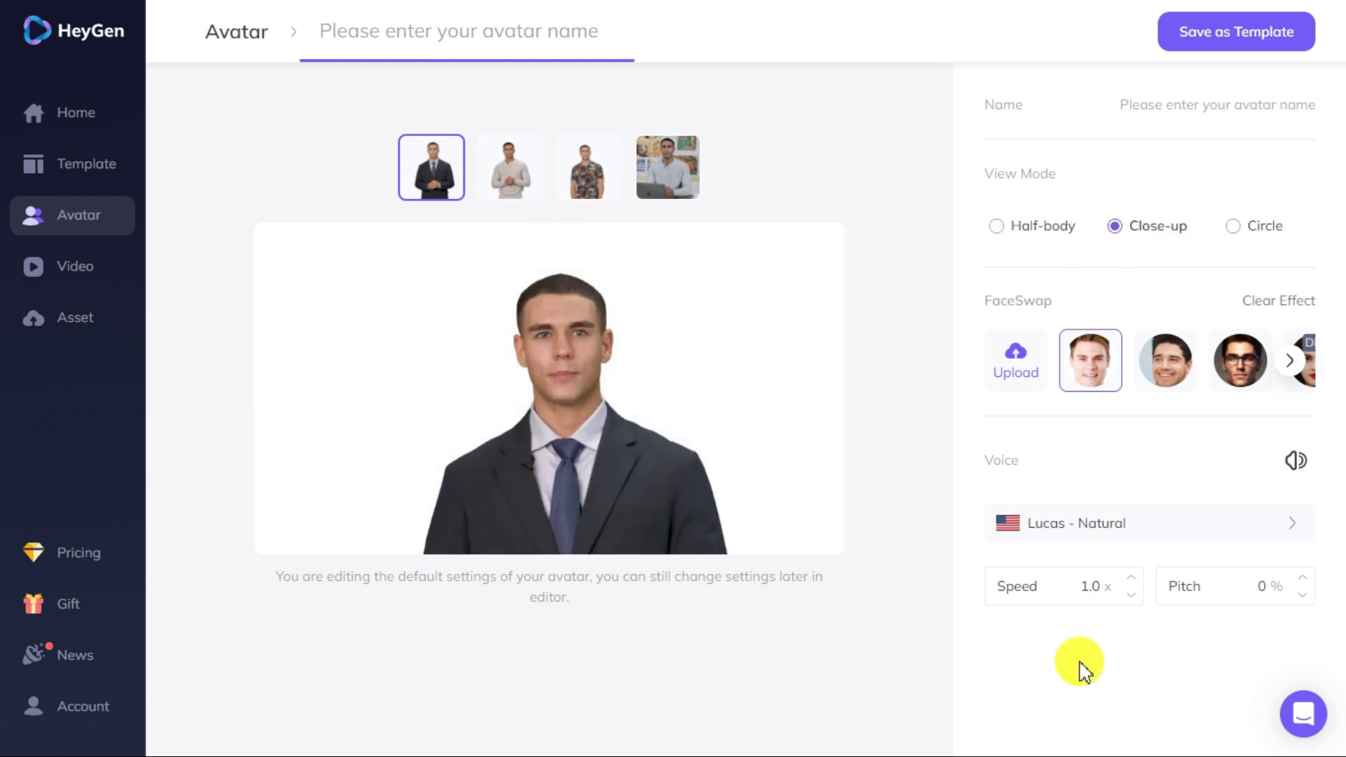
# Step: Give the avatar the English Ryan - Professional voice and switch it to Half-body view
pyautogui.click(1299, 539)
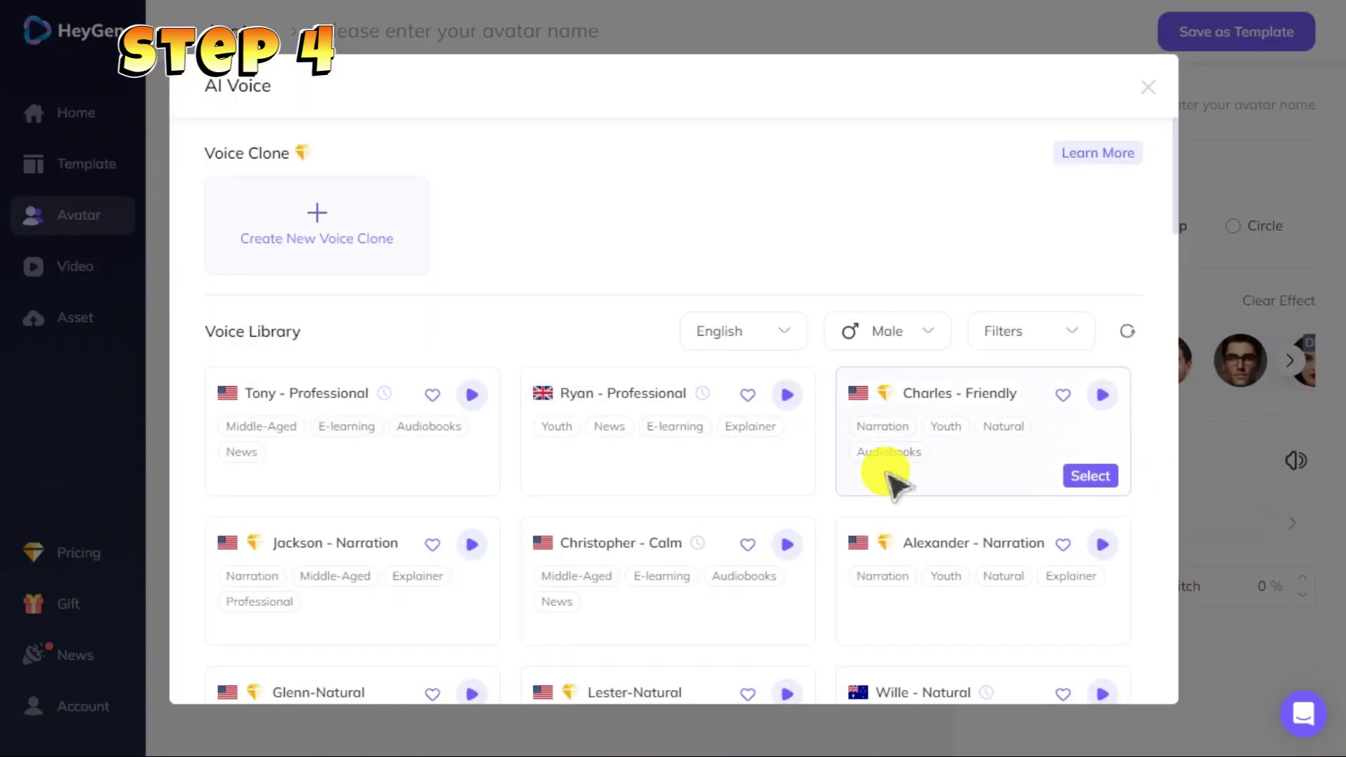
pyautogui.click(790, 334)
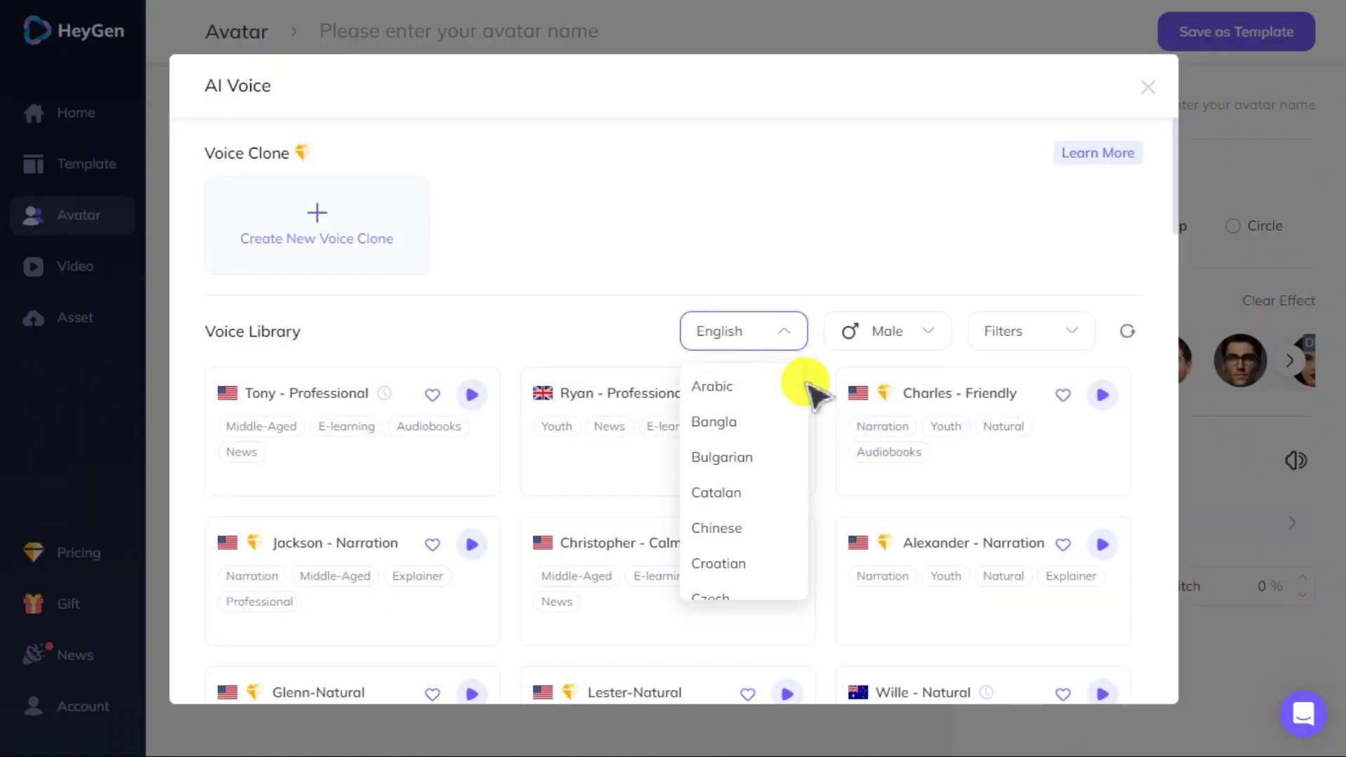
pyautogui.scroll(-6, 806, 393)
pyautogui.moveTo(812, 442); pyautogui.dragTo(817, 579)
pyautogui.scroll(-2, 812, 491)
pyautogui.click(834, 293)
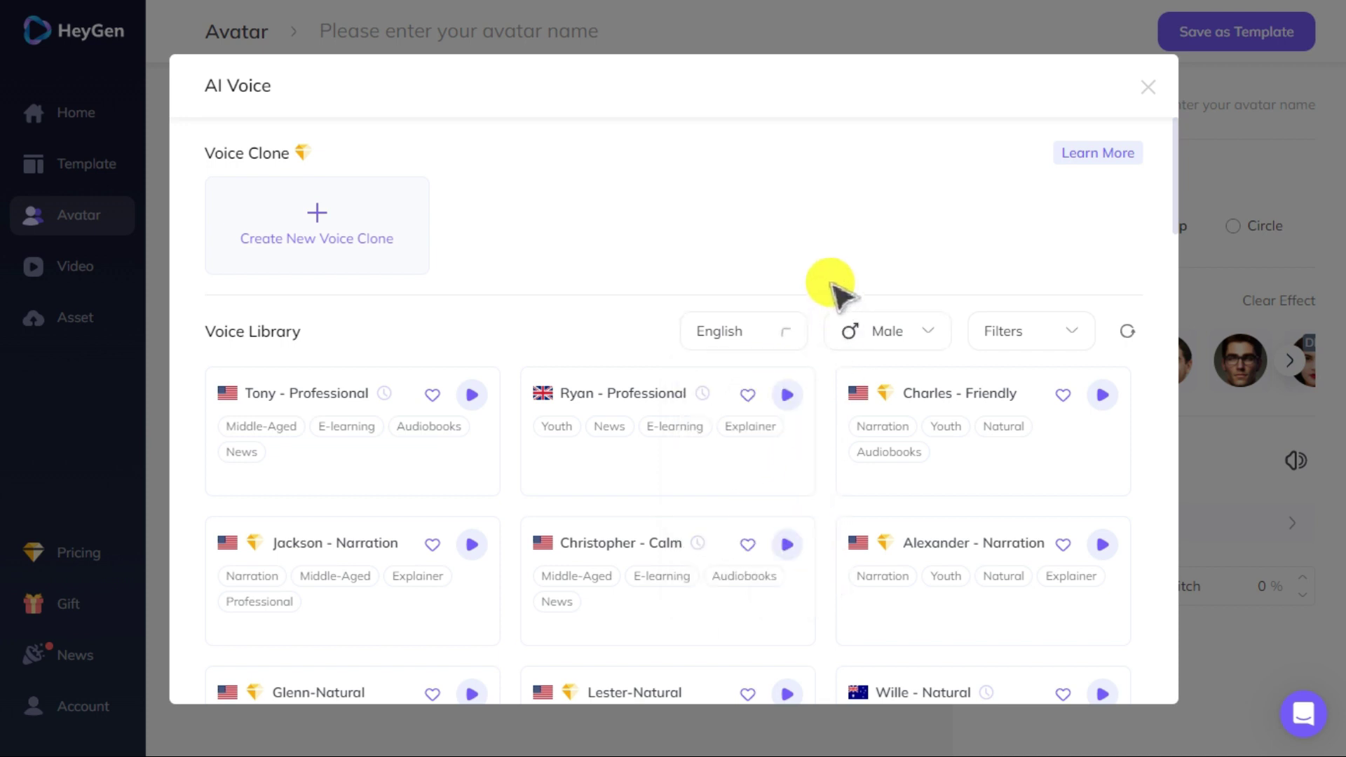
pyautogui.moveTo(721, 451)
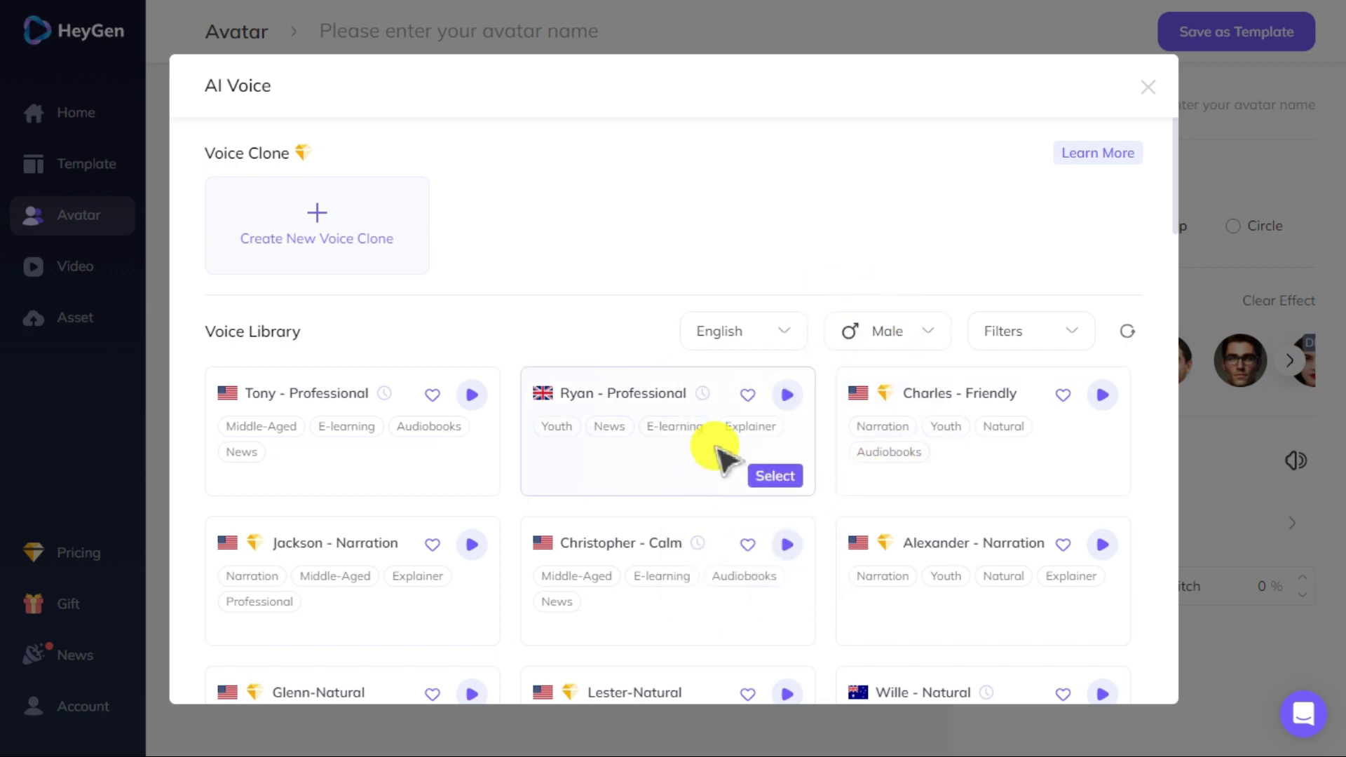
pyautogui.click(777, 476)
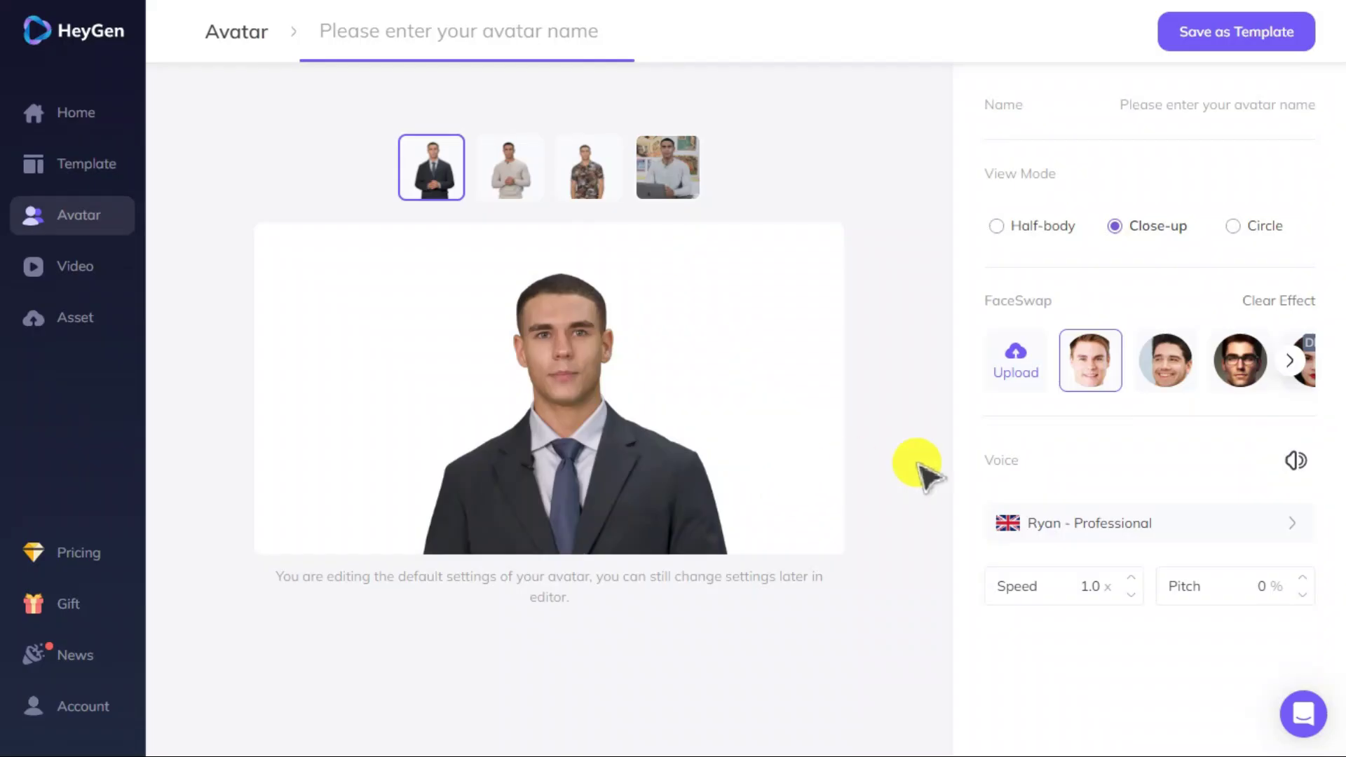
pyautogui.click(997, 227)
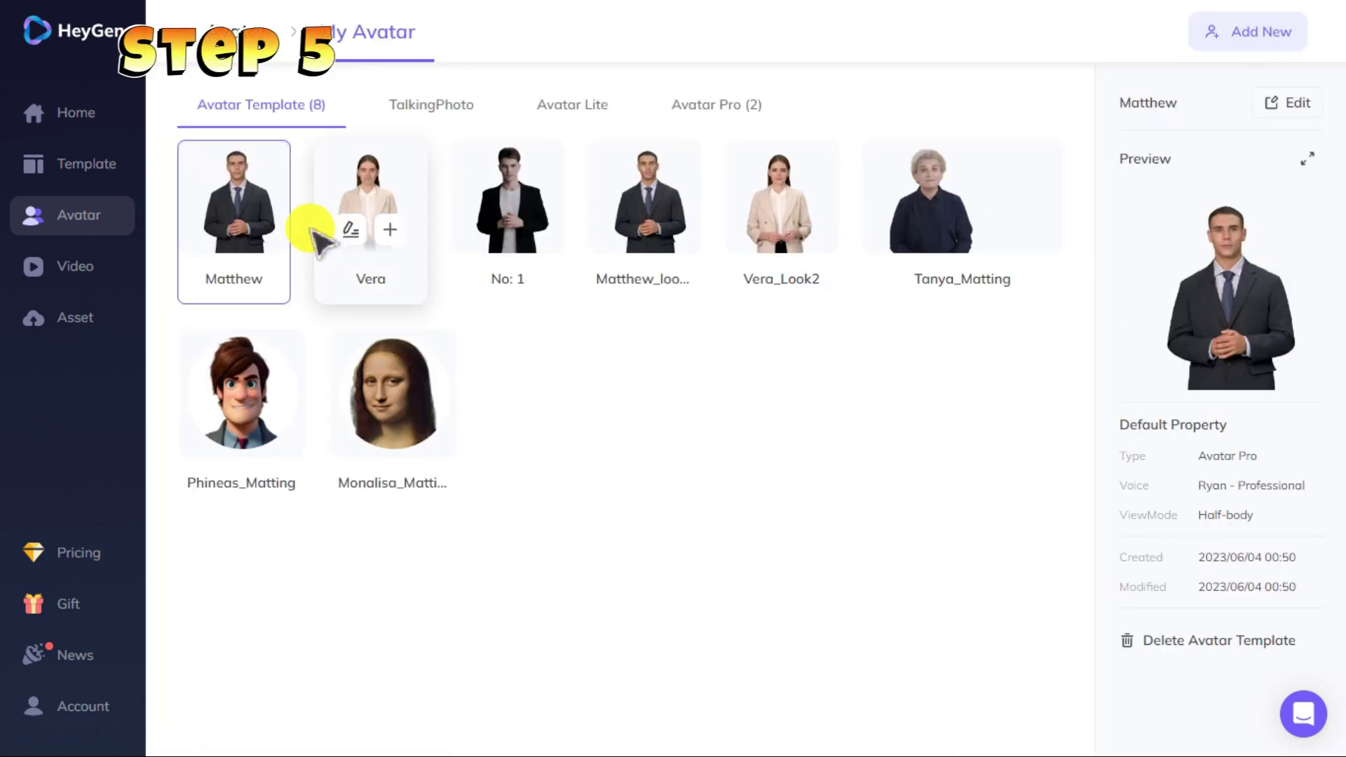
# Step: Start a new landscape video from the Matthew avatar card on My Avatar
pyautogui.click(261, 224)
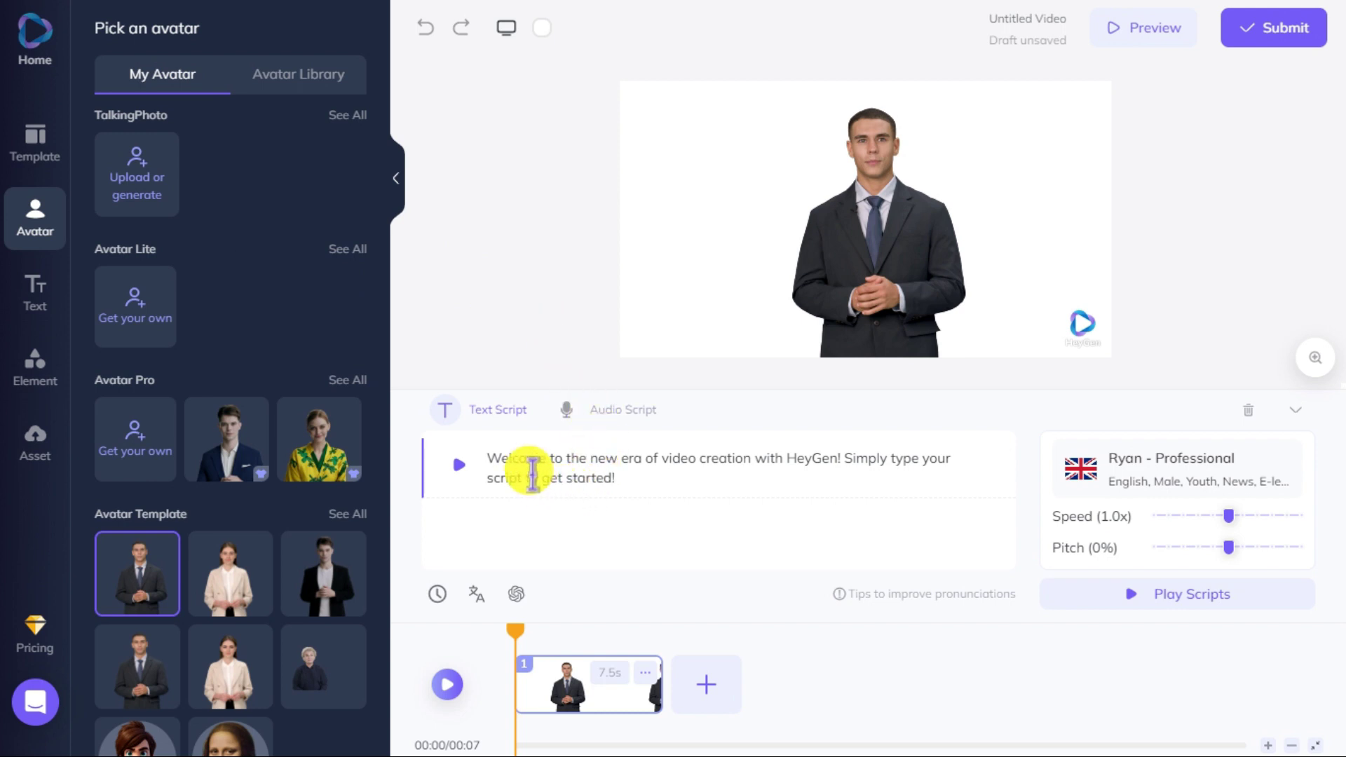
# Step: Overwrite the Text Script box's default welcome text with the pasted custom script
pyautogui.moveTo(643, 482); pyautogui.dragTo(489, 466)
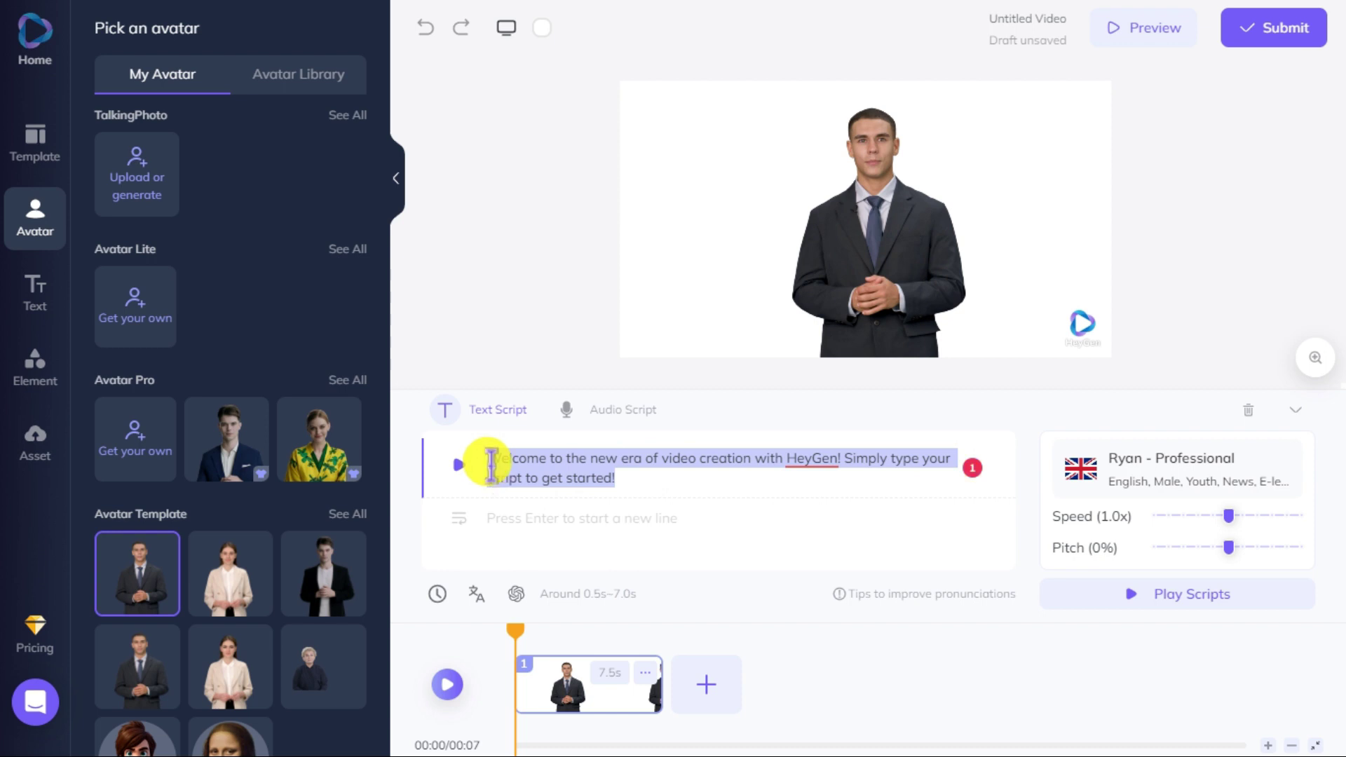
pyautogui.write('Feel free to comment if anything is unclear. Thank you for watching, and please like and subscribe, This gives me great motivation to make next videos on the latest artificial intelligence technology. See you!')
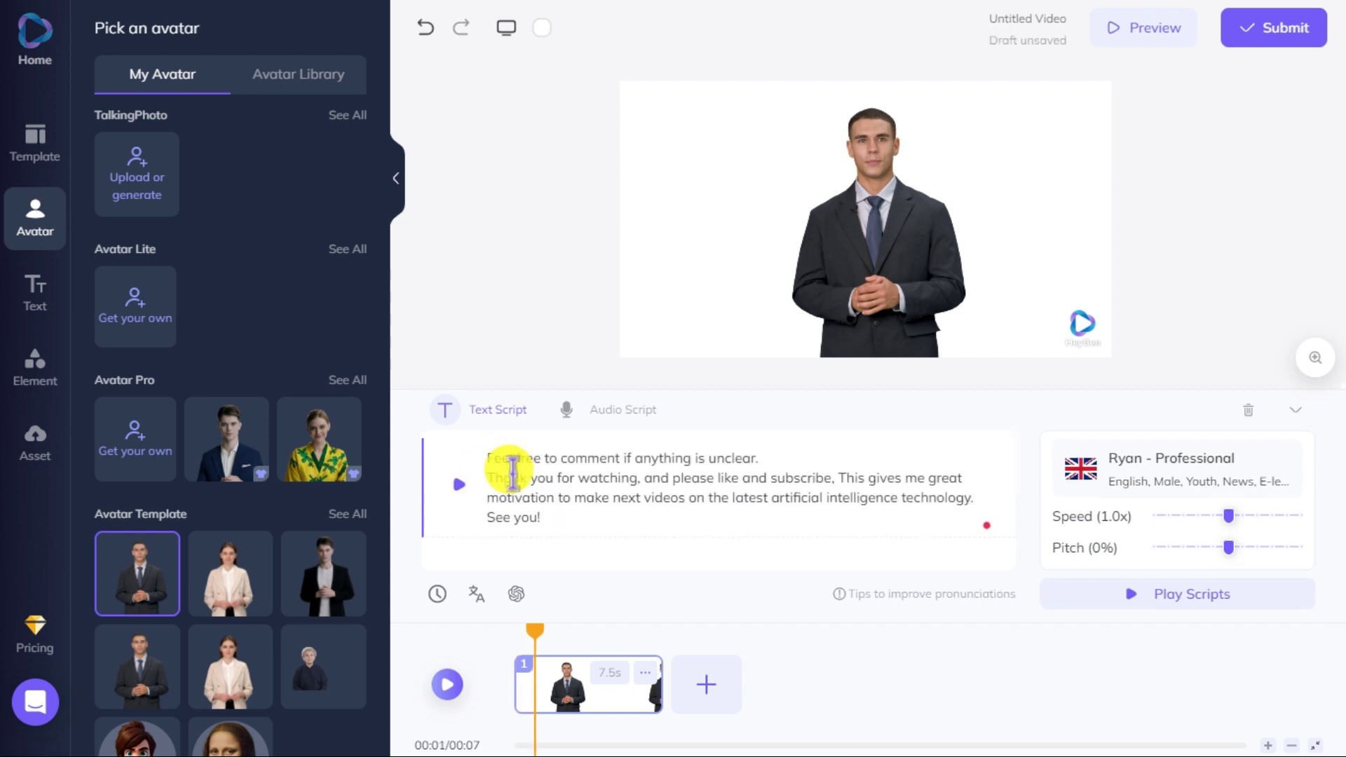
# Step: Add the office interior photo from the Element panel's stock images to the canvas
pyautogui.click(41, 396)
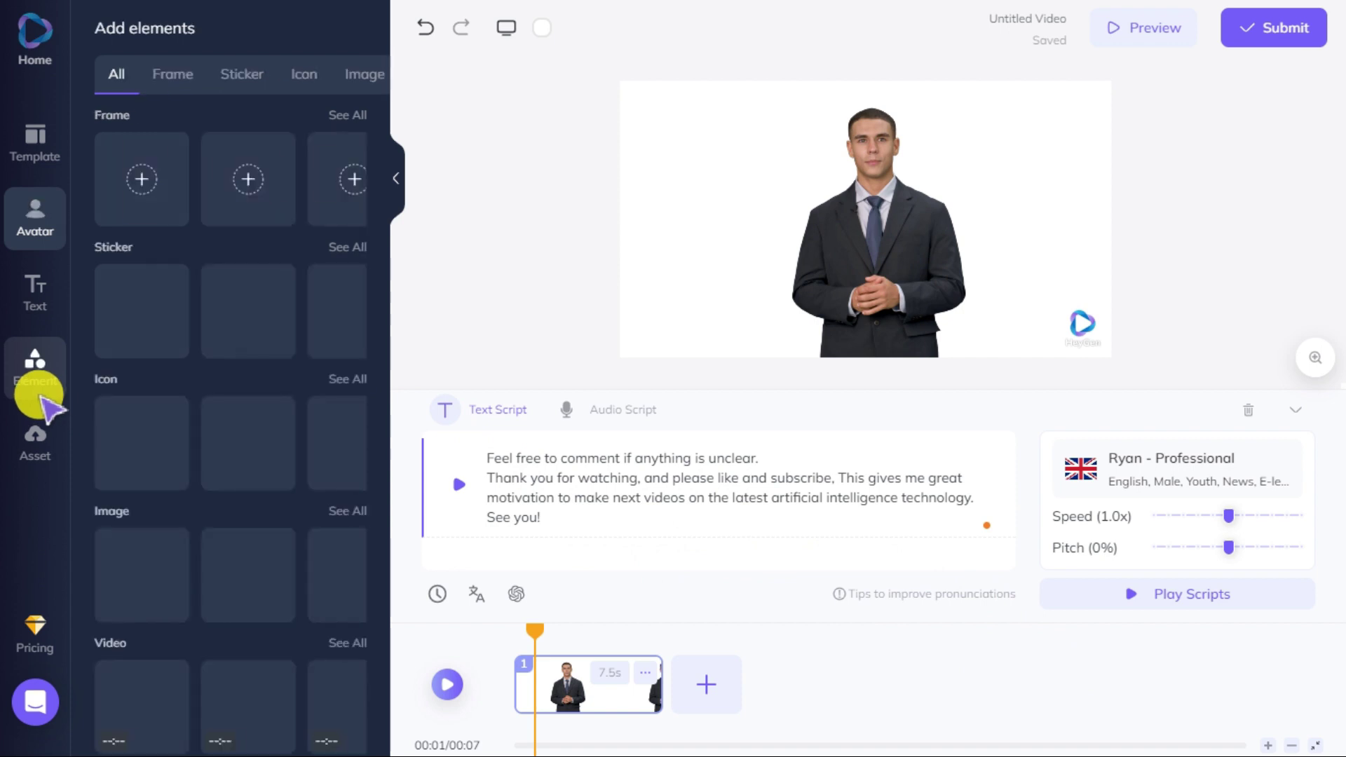
pyautogui.scroll(-2, 347, 465)
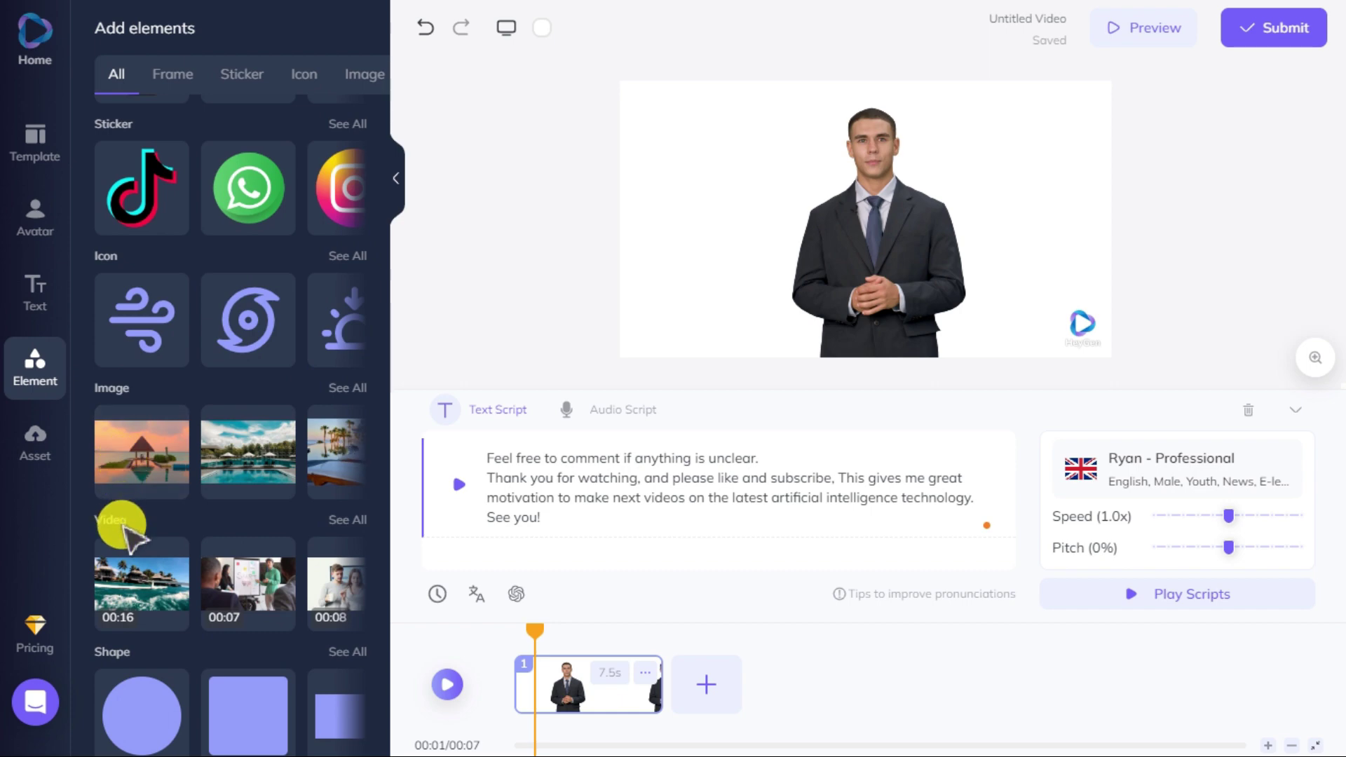
pyautogui.click(357, 390)
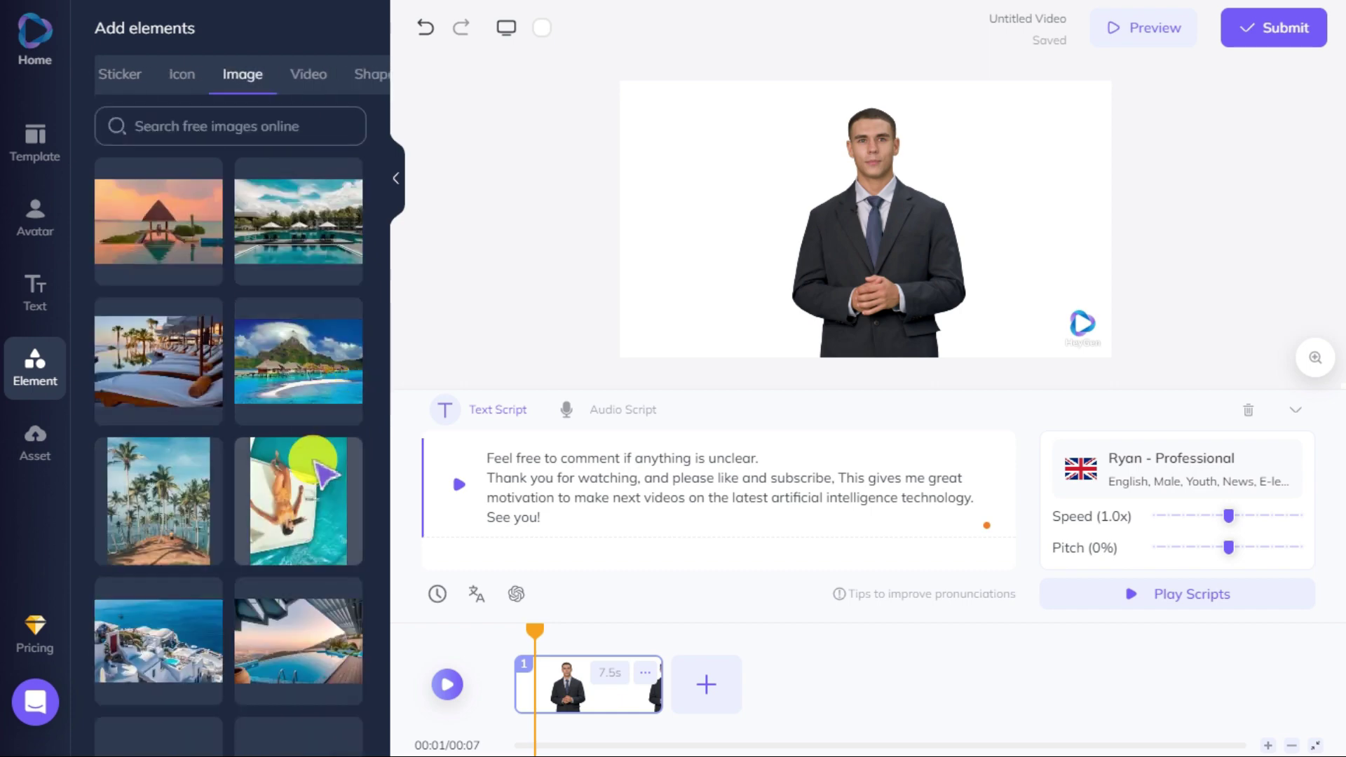
pyautogui.scroll(-6, 319, 466)
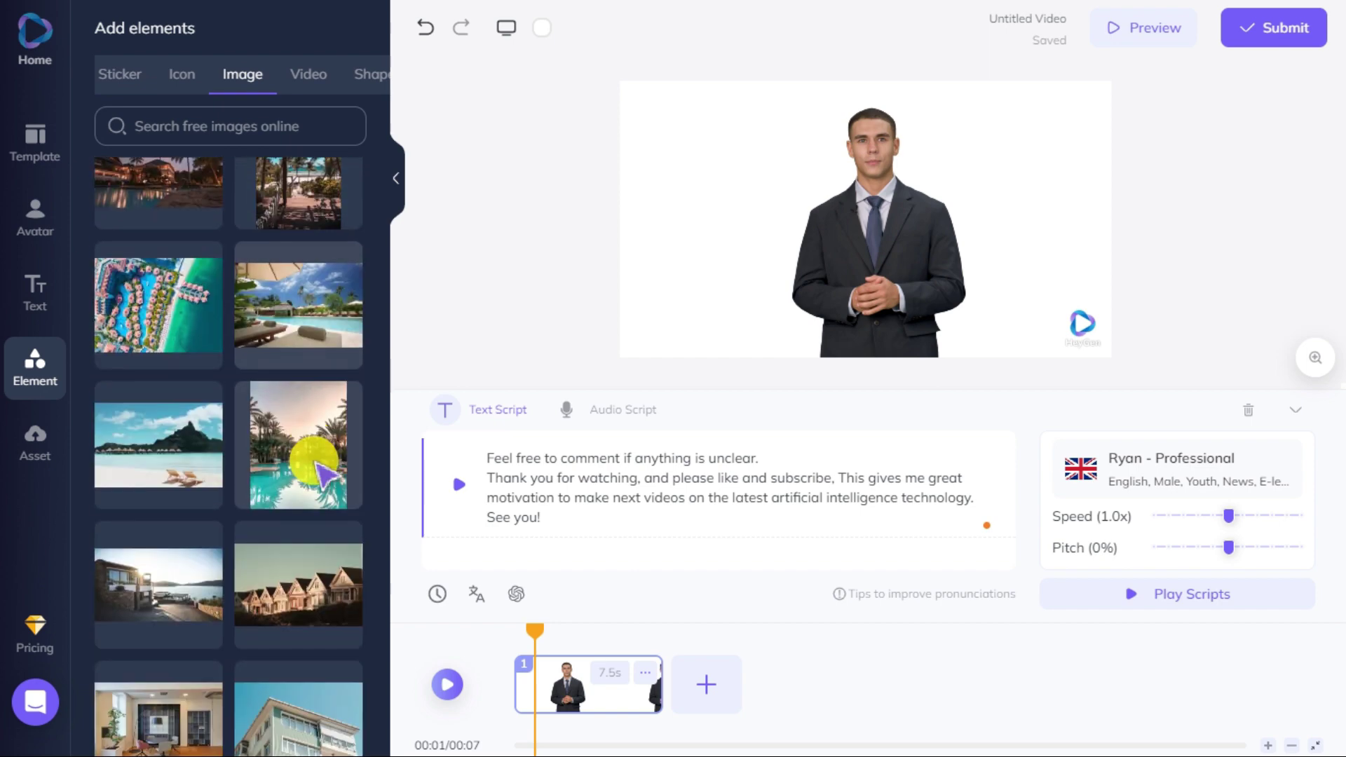
pyautogui.scroll(-4, 319, 470)
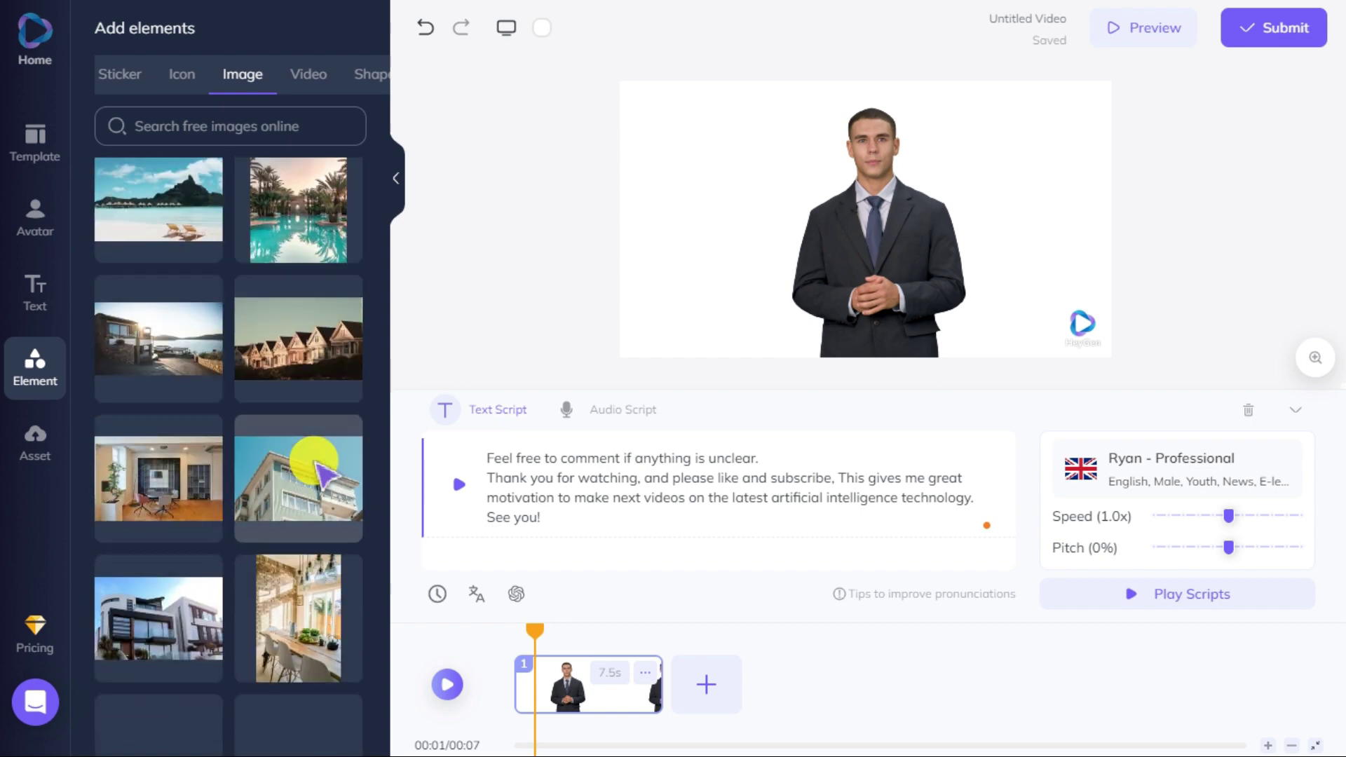
pyautogui.scroll(-2, 322, 476)
pyautogui.click(144, 361)
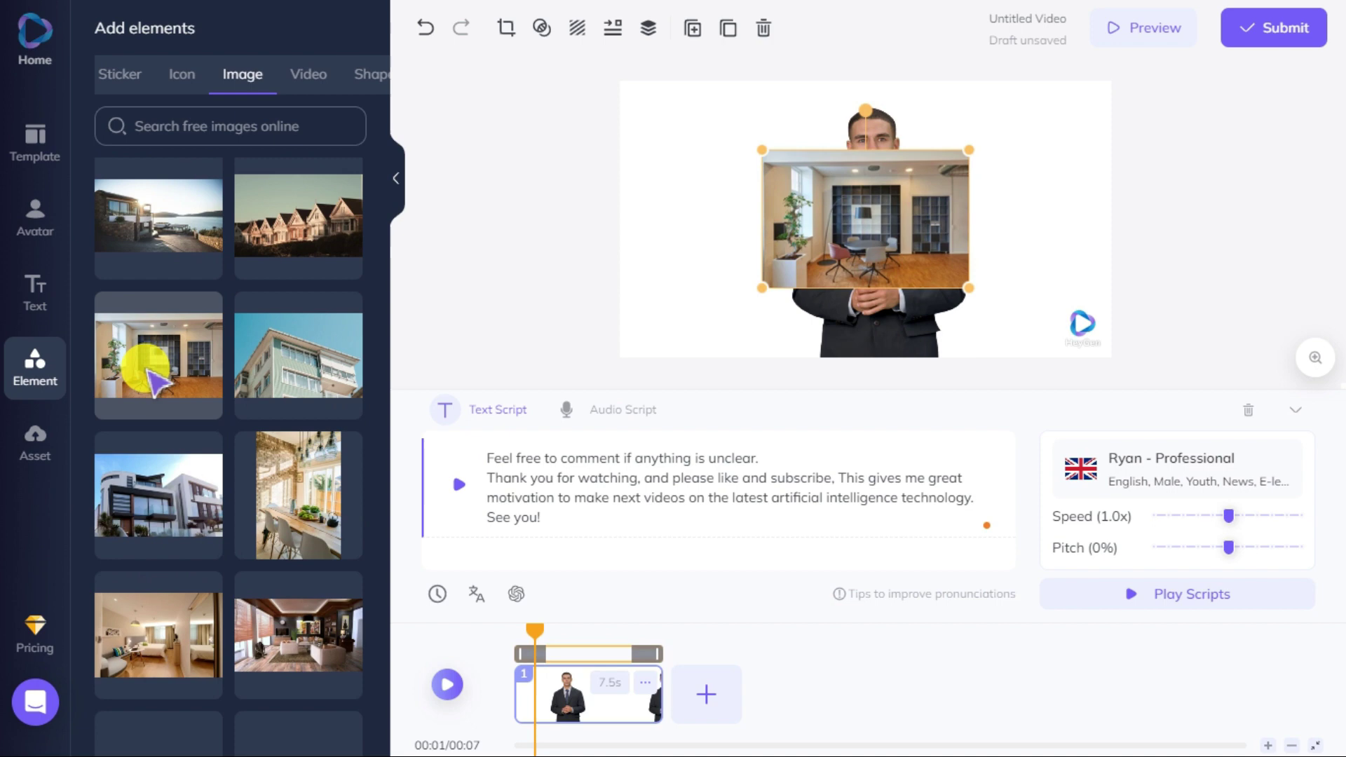
# Step: Set the office photo as background, then shrink the avatar and move it to the right
pyautogui.rightClick(842, 218)
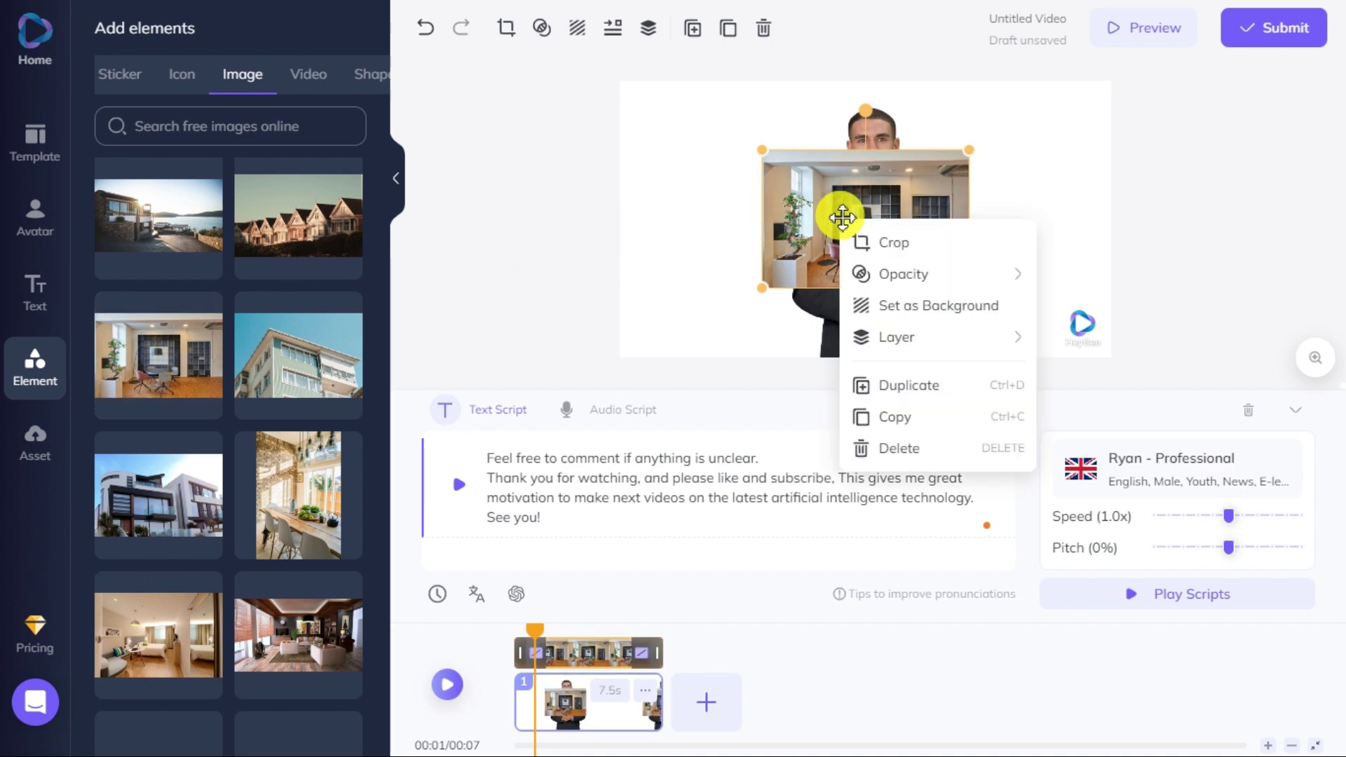
pyautogui.click(910, 305)
pyautogui.click(889, 250)
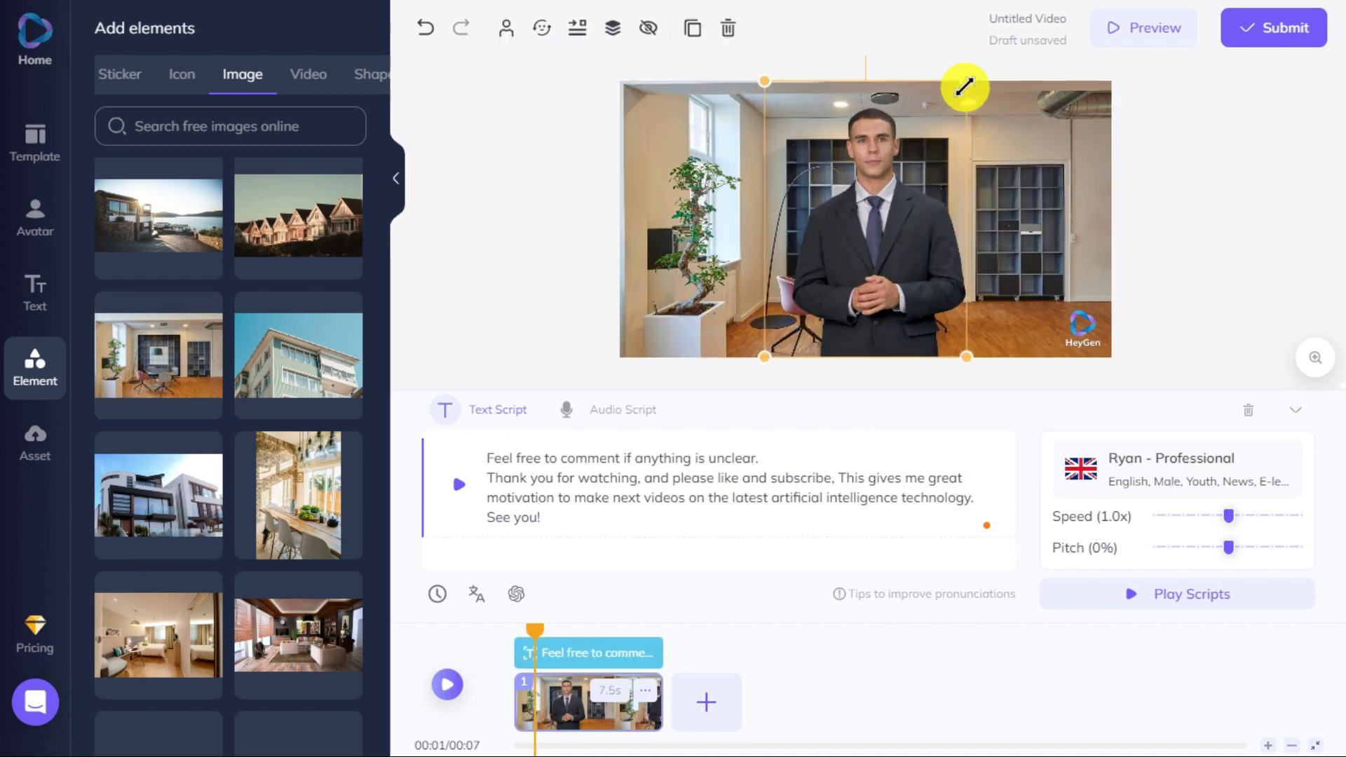
pyautogui.moveTo(966, 85); pyautogui.dragTo(906, 135)
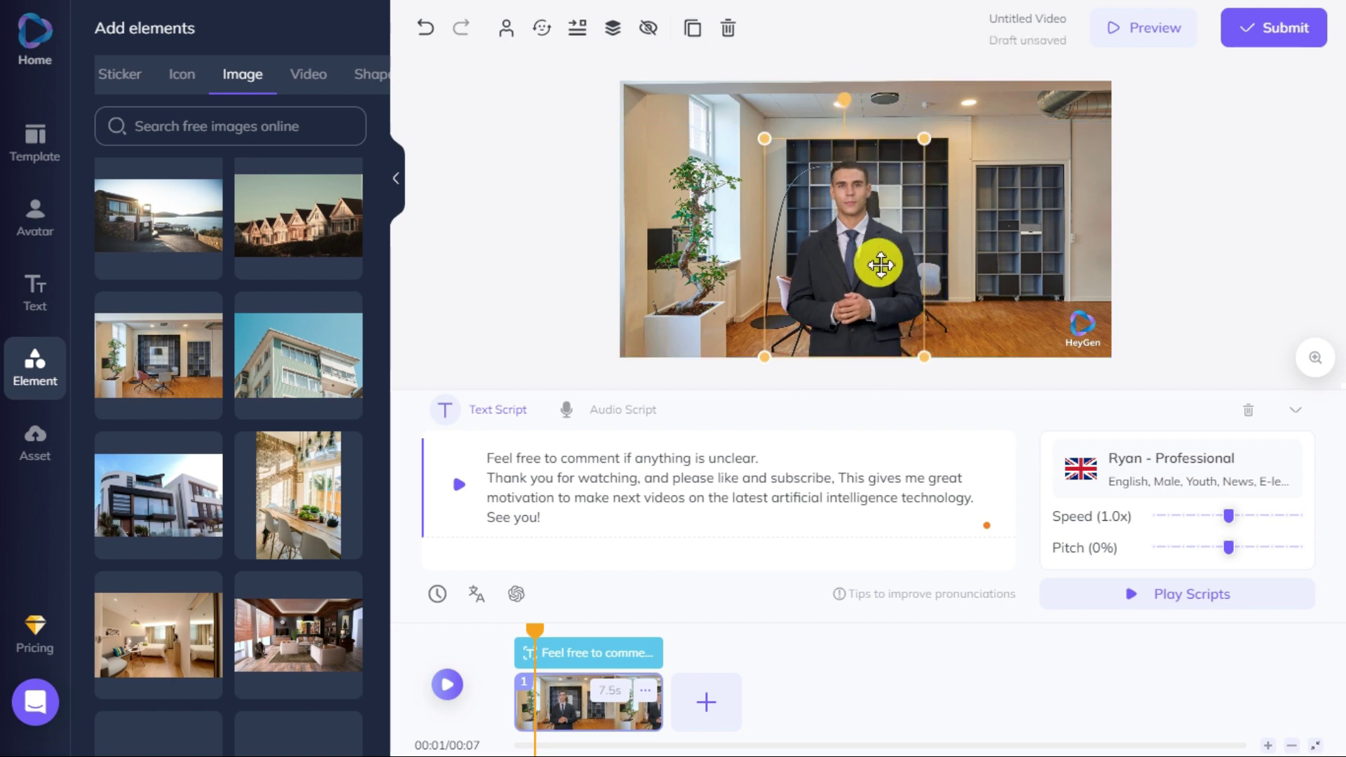
pyautogui.moveTo(881, 288); pyautogui.dragTo(991, 291)
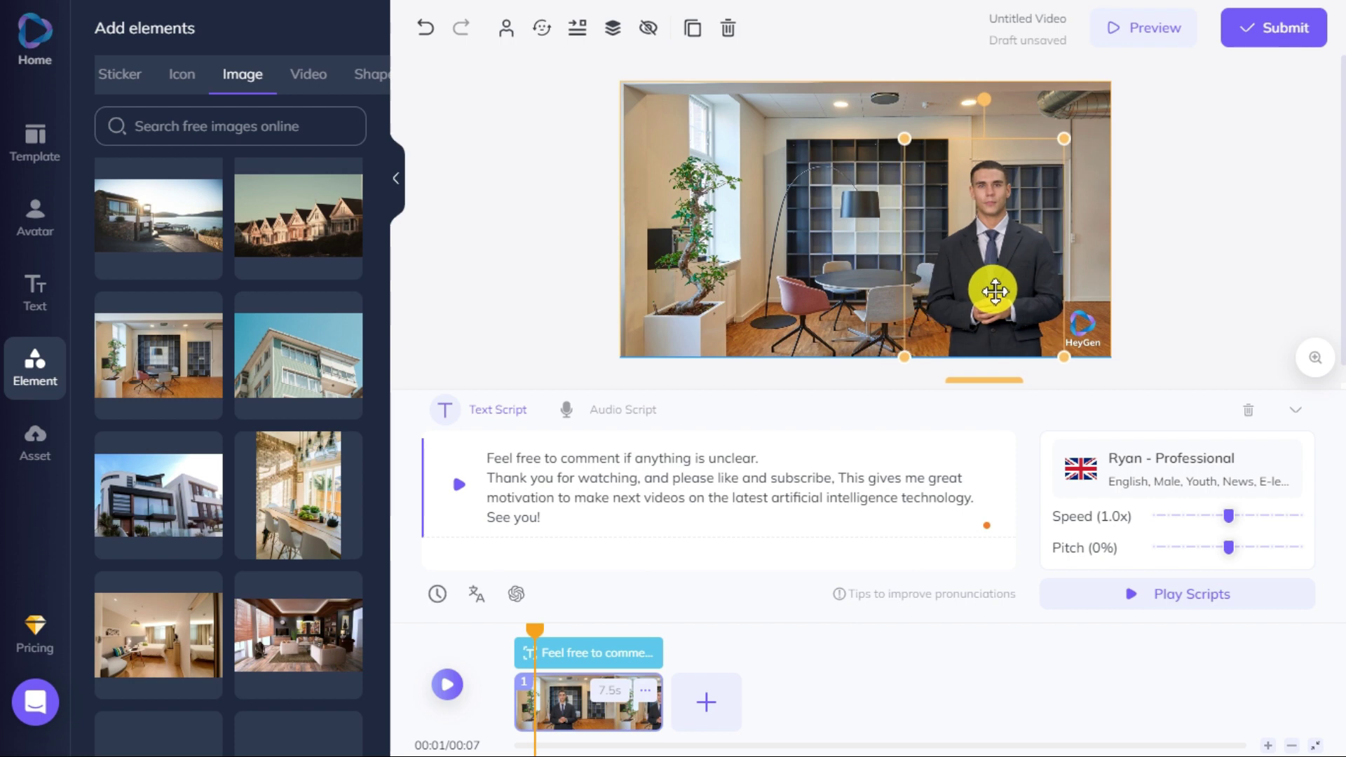
pyautogui.click(1255, 31)
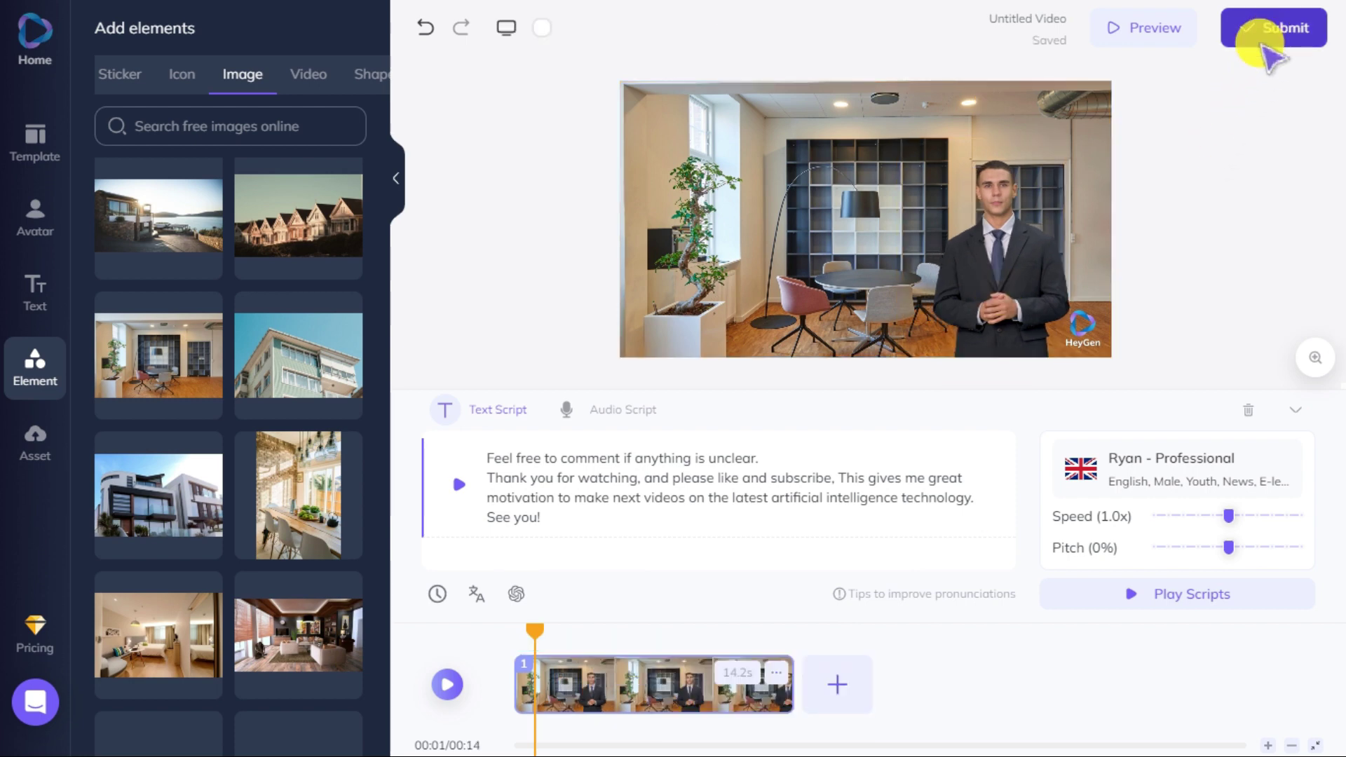
# Step: Submit the 14-second avatar video and confirm spending 14s of credits to render it
pyautogui.click(1269, 32)
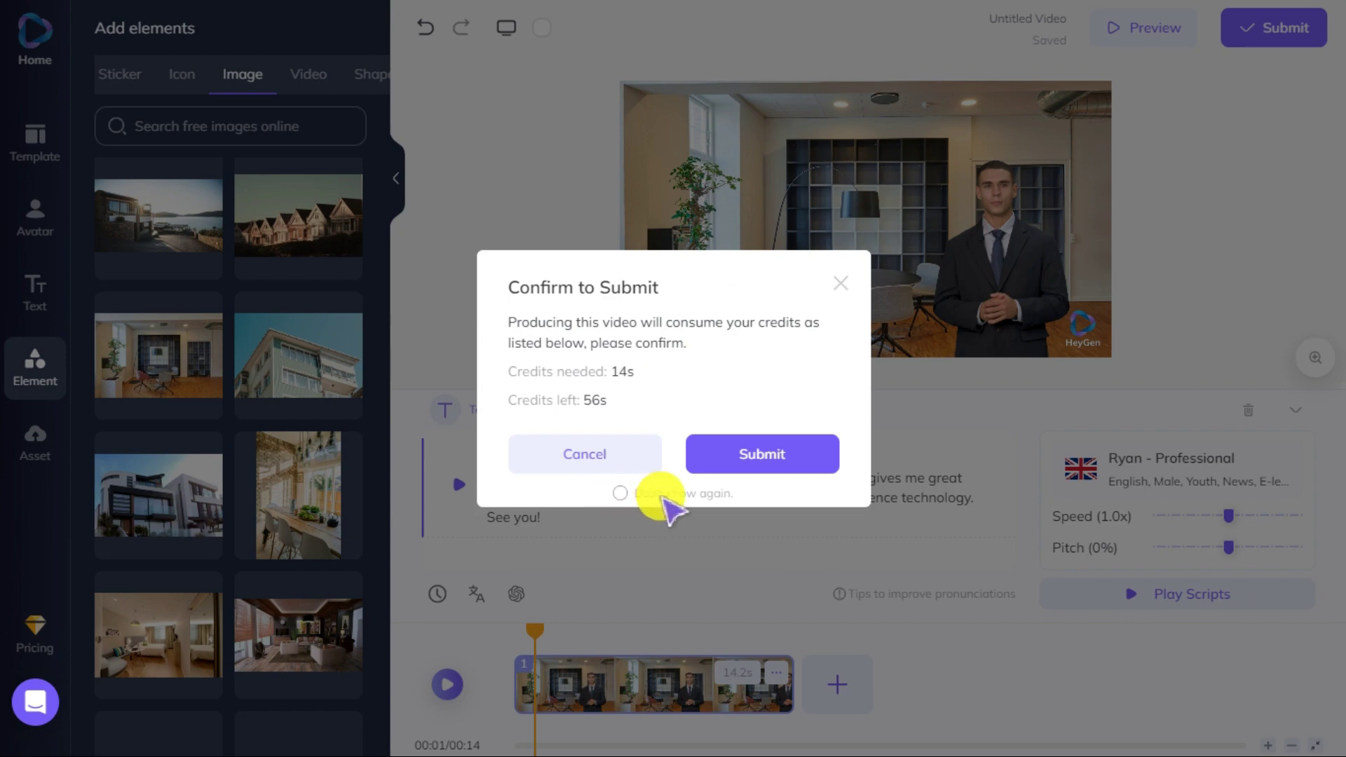
pyautogui.click(783, 455)
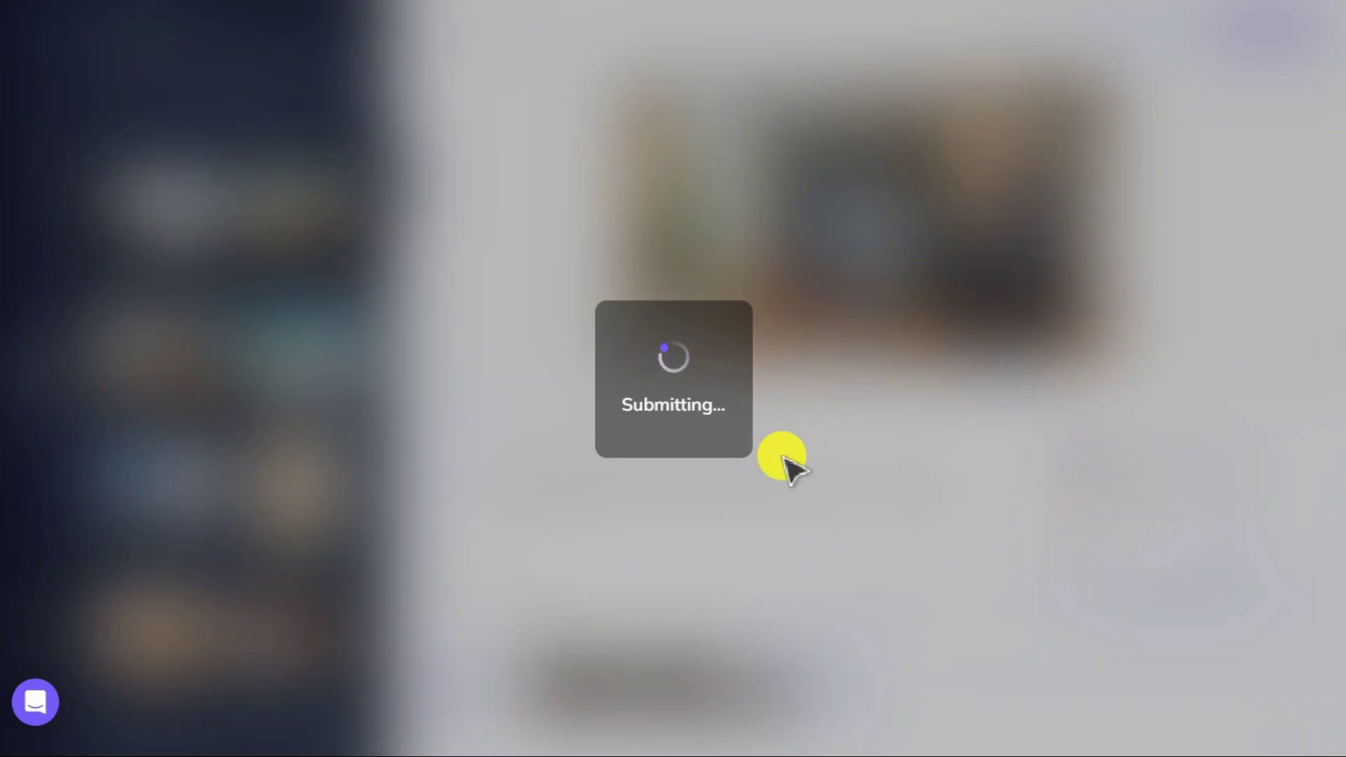